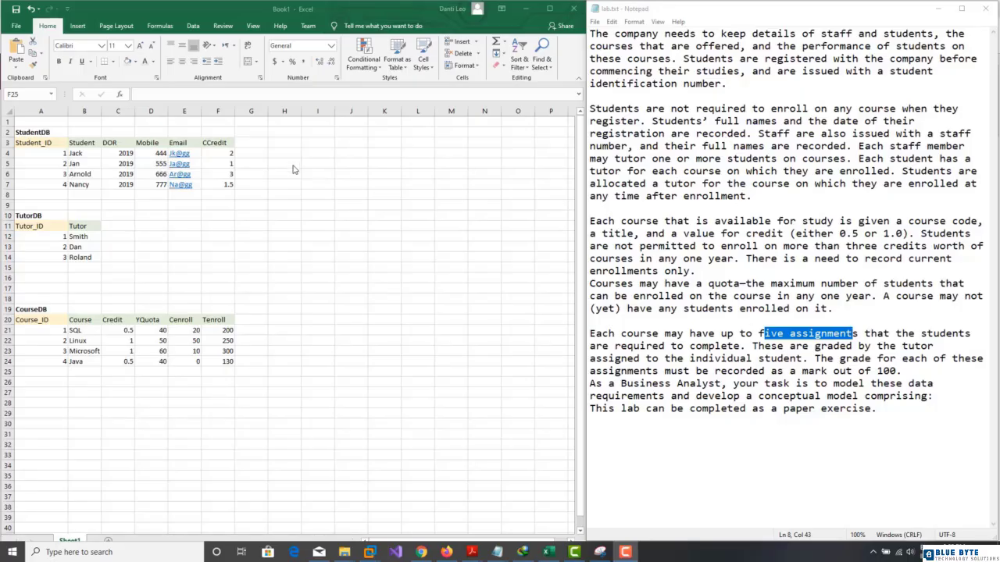
Step: Title a new table Trans_Enroll in I3 with headers Student_ID, Course_ID and Tutor_ID in I4:K4
left_click(356, 185)
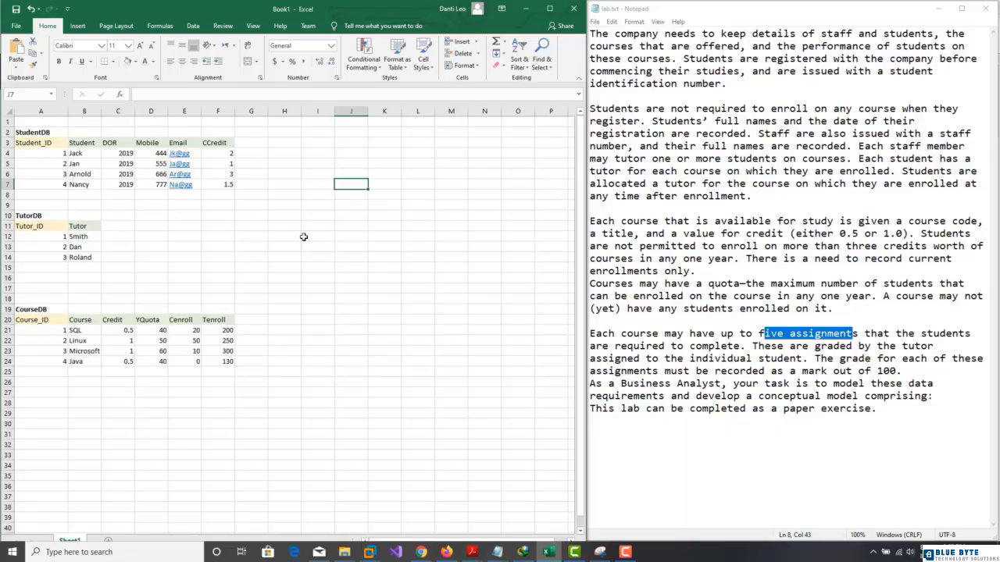
left_click(313, 143)
type("Trans")
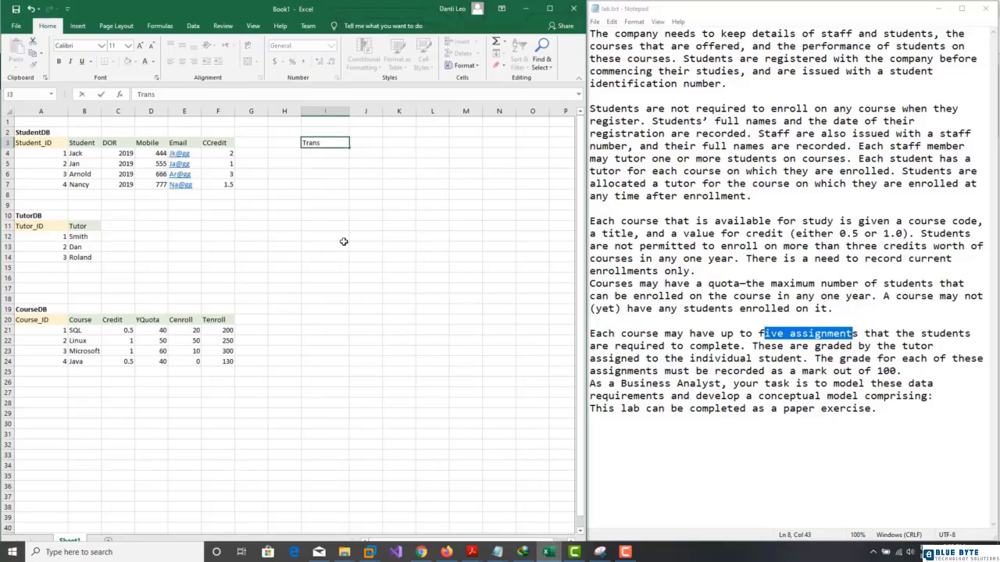
type("_Enroll")
key("Return")
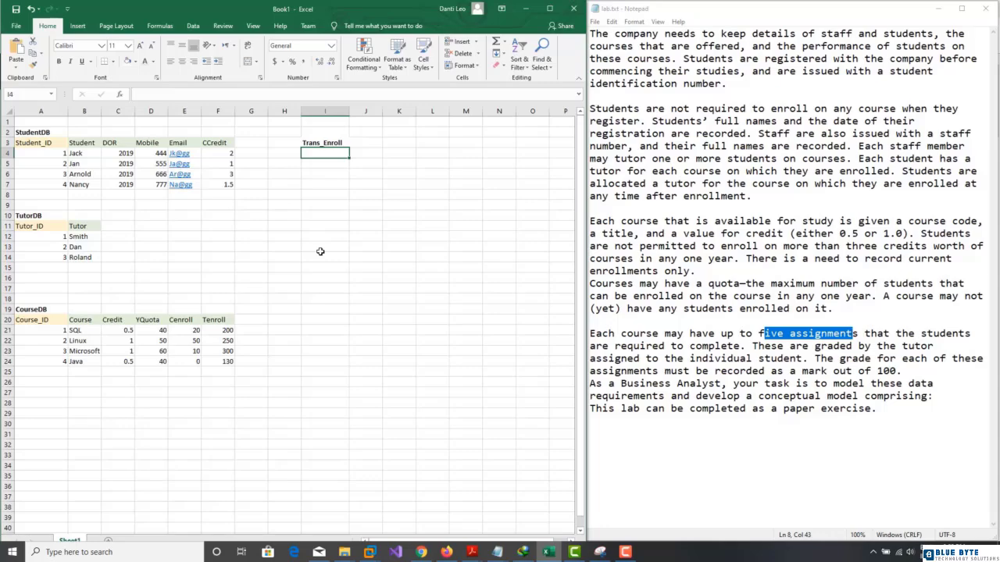
type("Student_I")
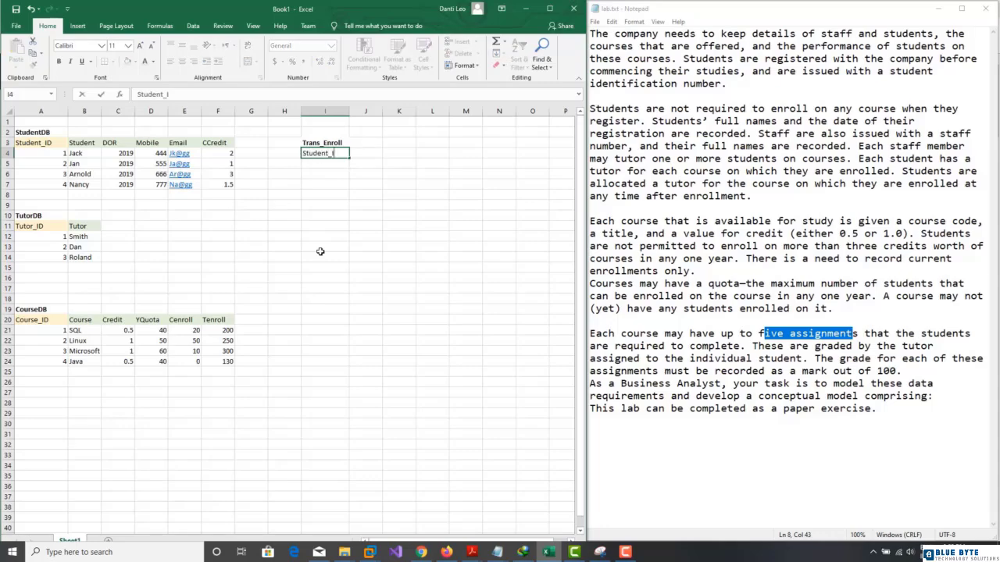
type("D")
key("Tab")
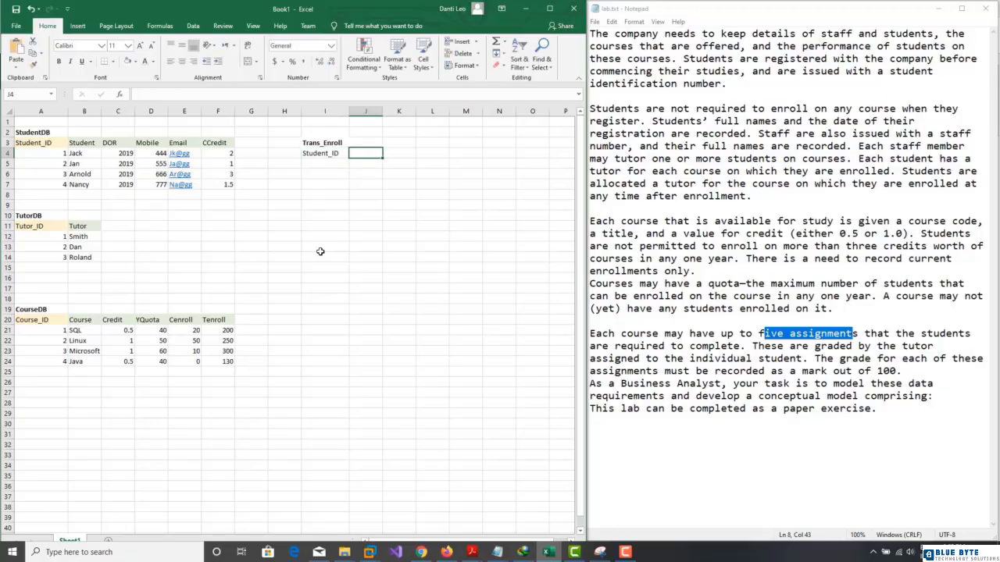
type("Course_ID")
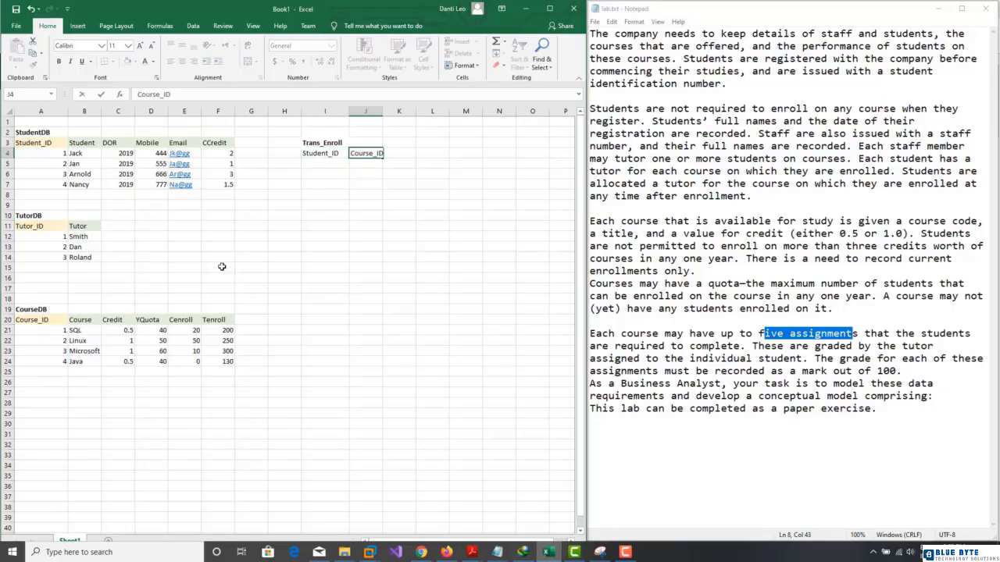
key("Tab")
type("T")
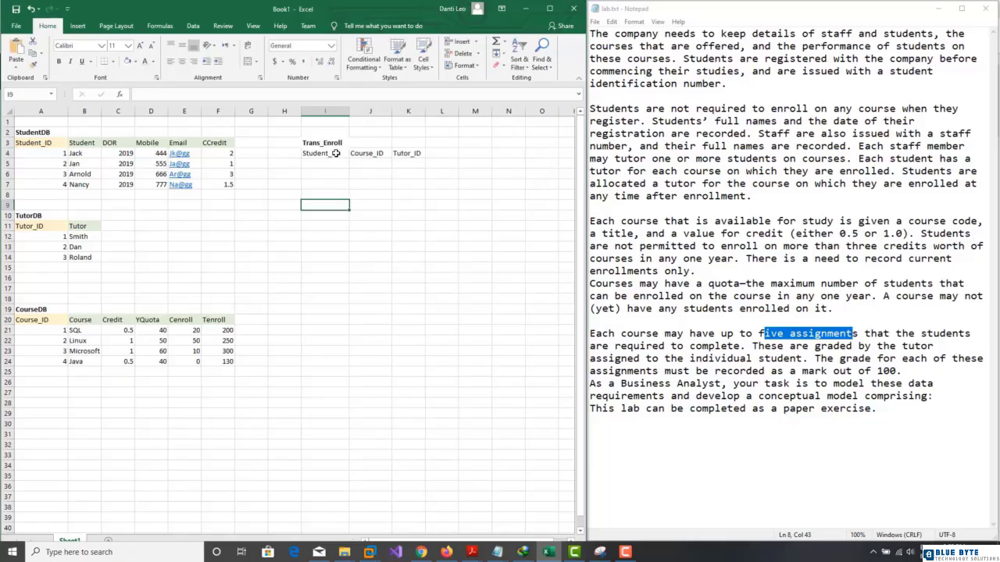
left_click_drag(336, 154, 408, 153)
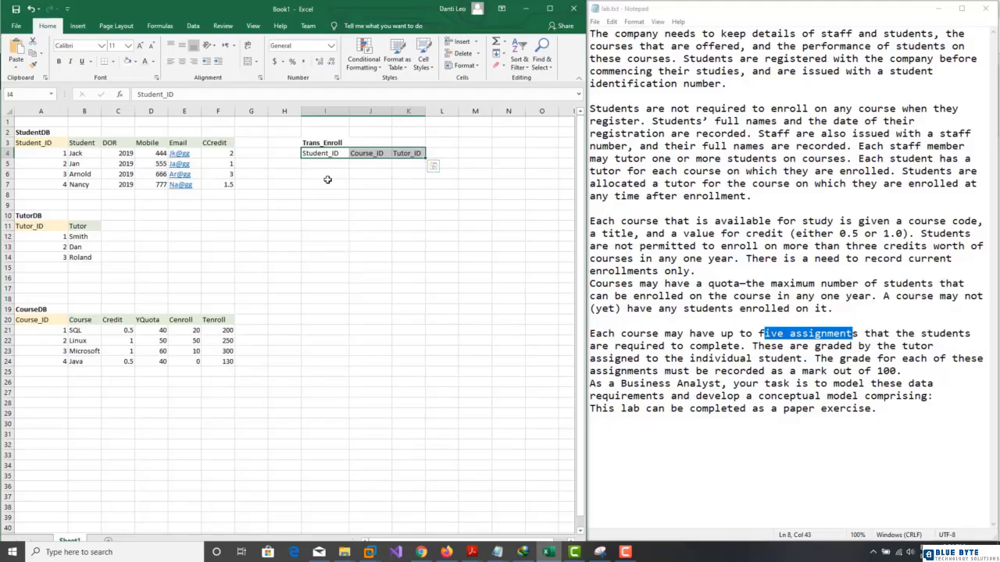
Step: Shade the Trans_Enroll header cells I4:K4 light blue
left_click(135, 63)
left_click(163, 94)
left_click(435, 182)
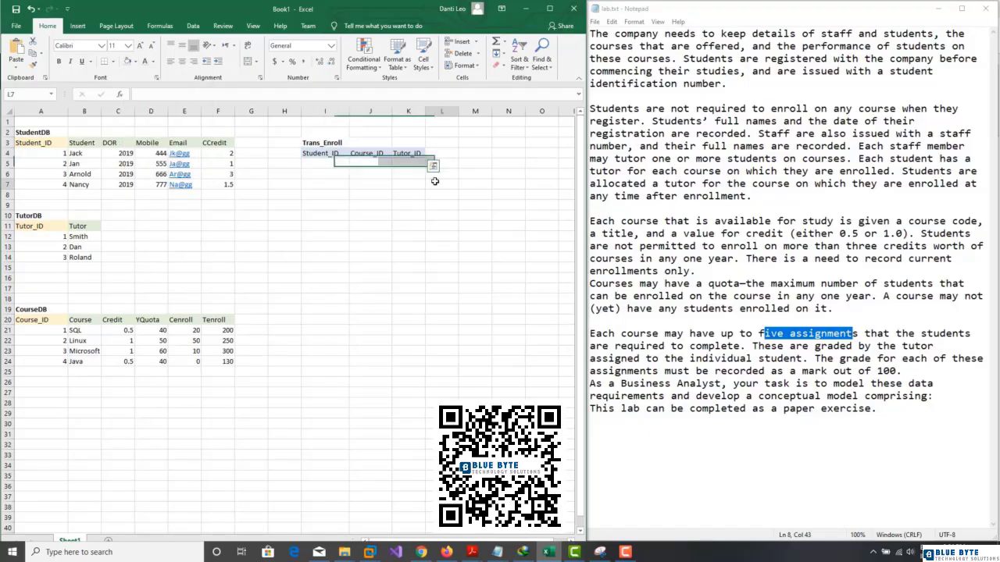
Step: Enter the first enrolment row: Student_ID 1, Course_ID 1, Tutor_ID 1
left_click(344, 173)
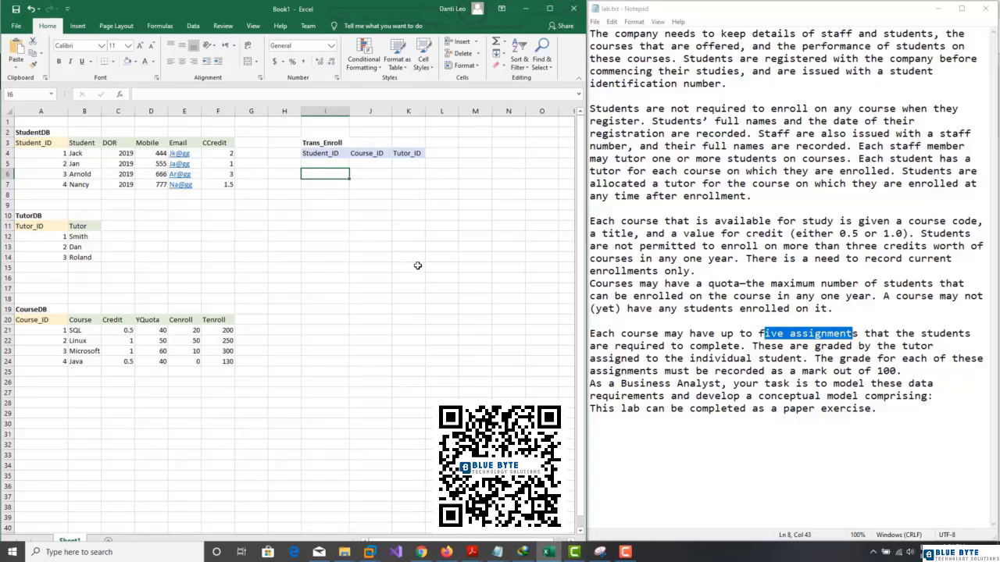
left_click(328, 165)
type("1")
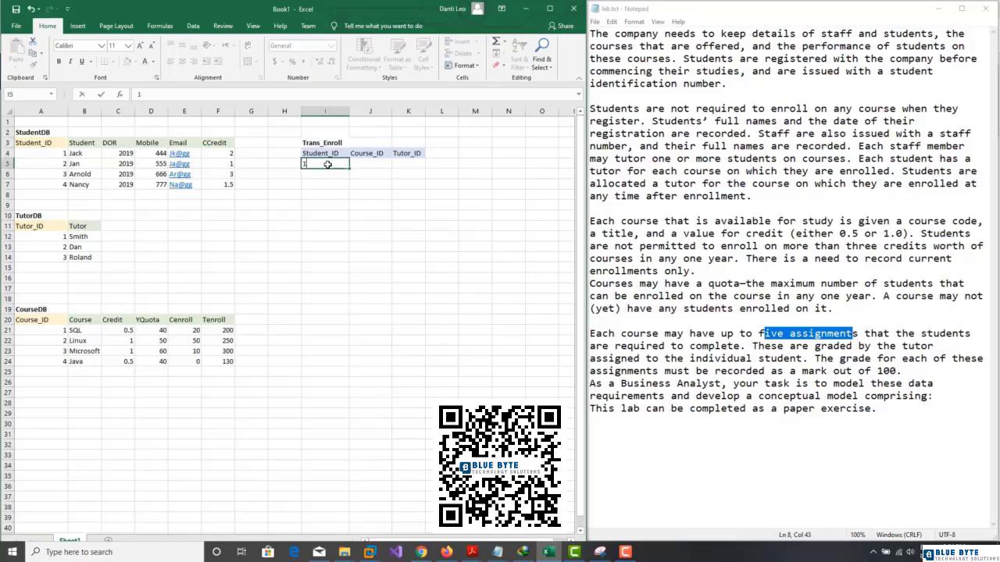
left_click(373, 166)
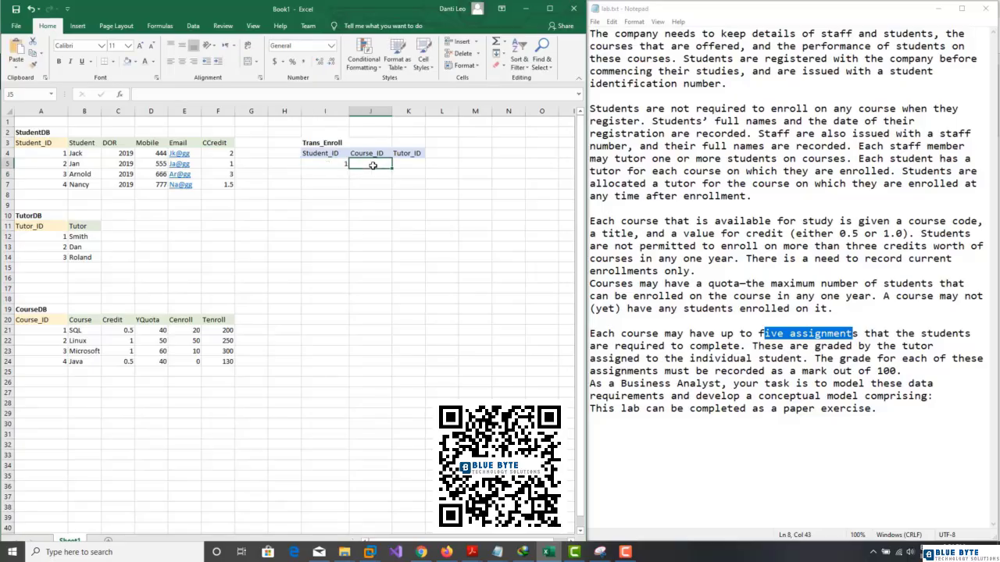
type("1")
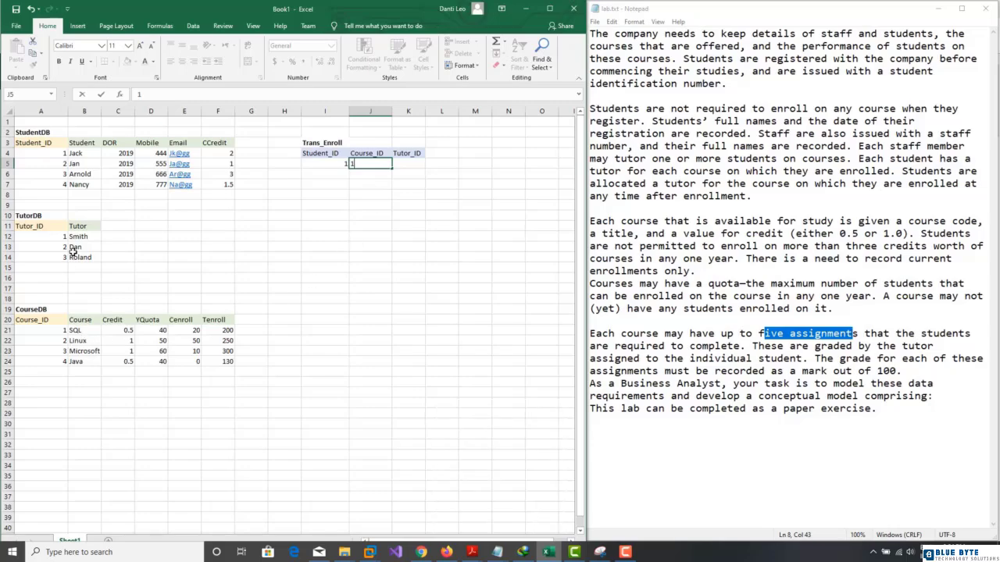
left_click(407, 165)
type("1")
left_click(442, 164)
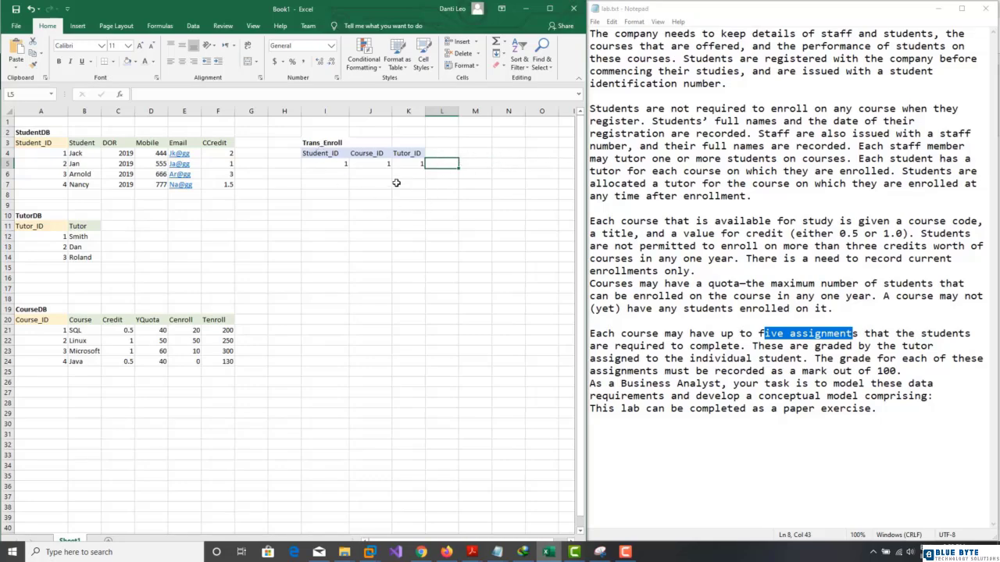
Step: Title a new table Trans_Assign in I12 with Student_ID and Course_ID headers
left_click(326, 234)
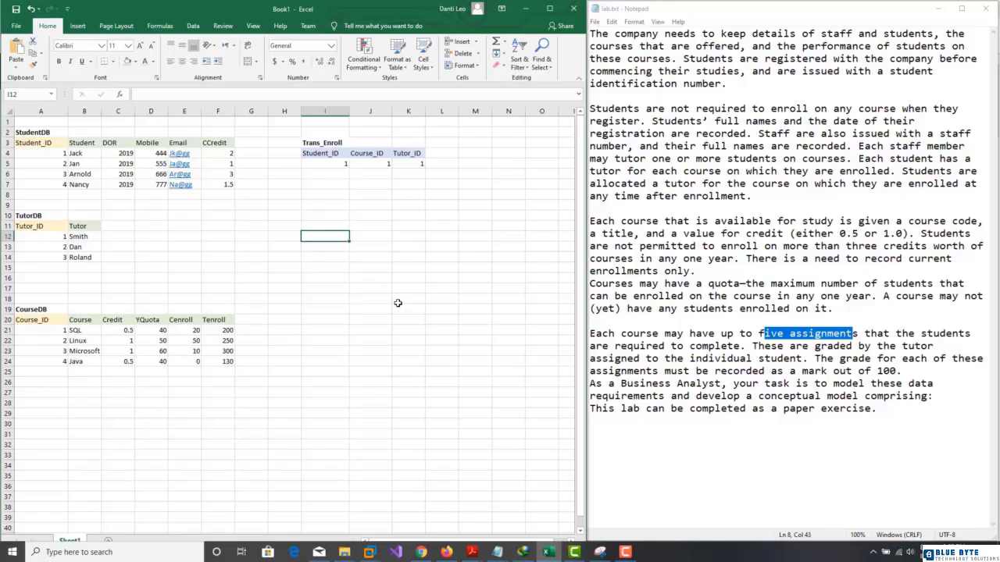
type("Tr")
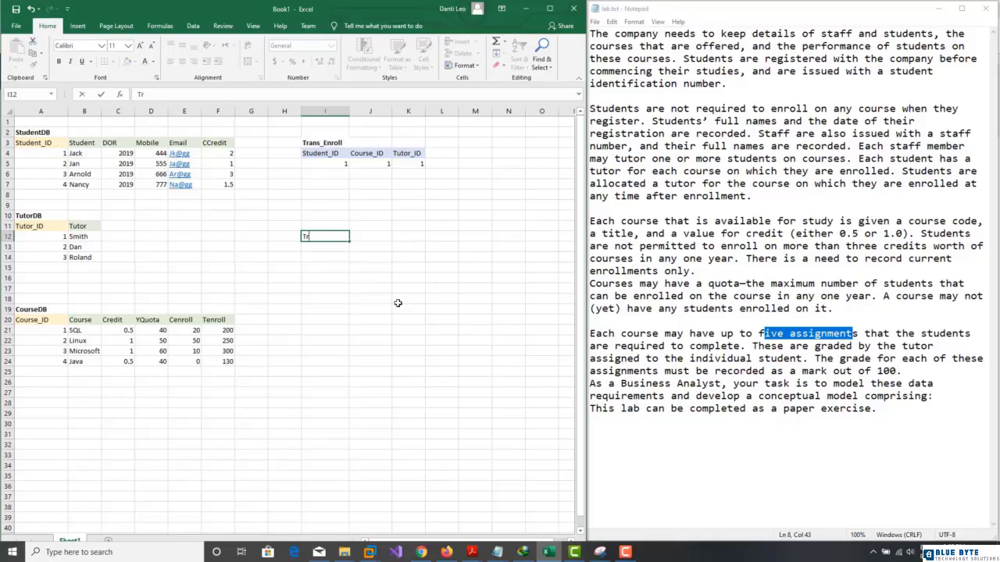
type("ans_Assign")
key("Return")
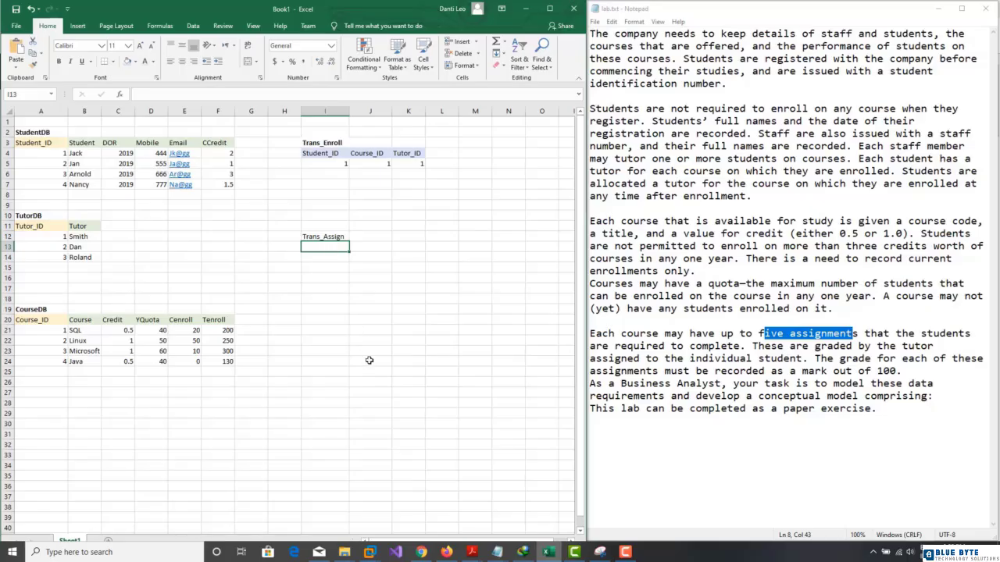
type("Stude")
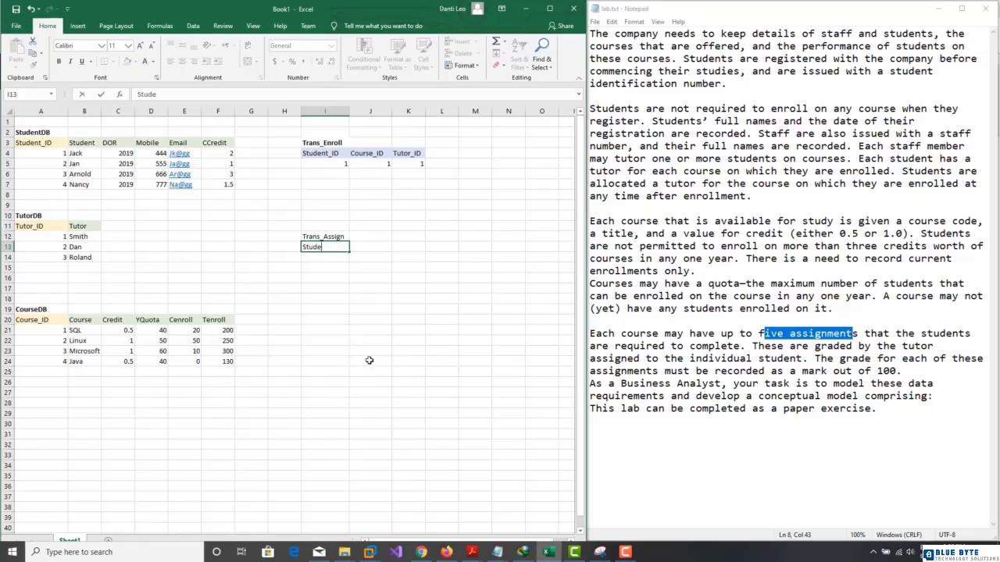
type("nt_ID")
key("Tab")
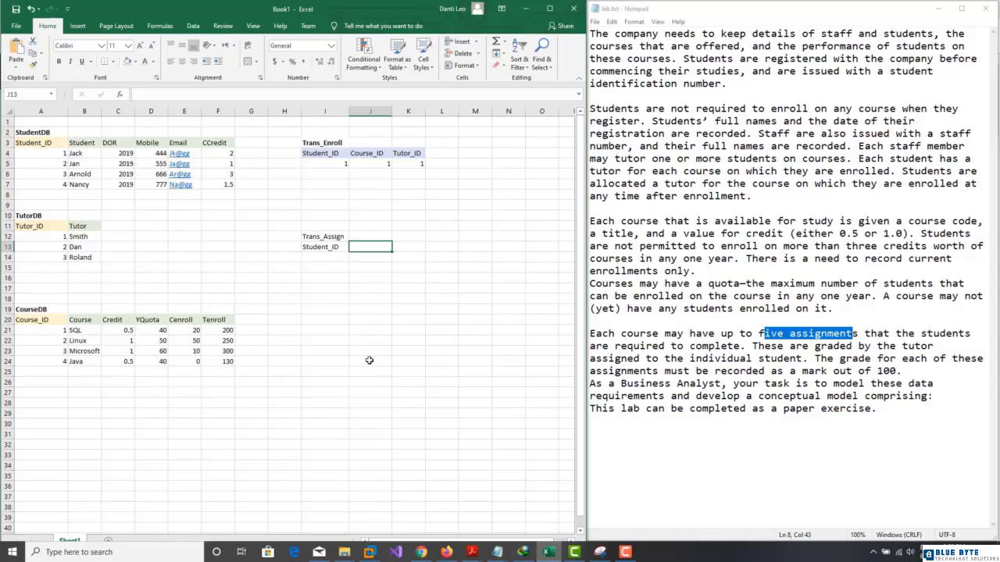
type("Course_ID")
key("Tab")
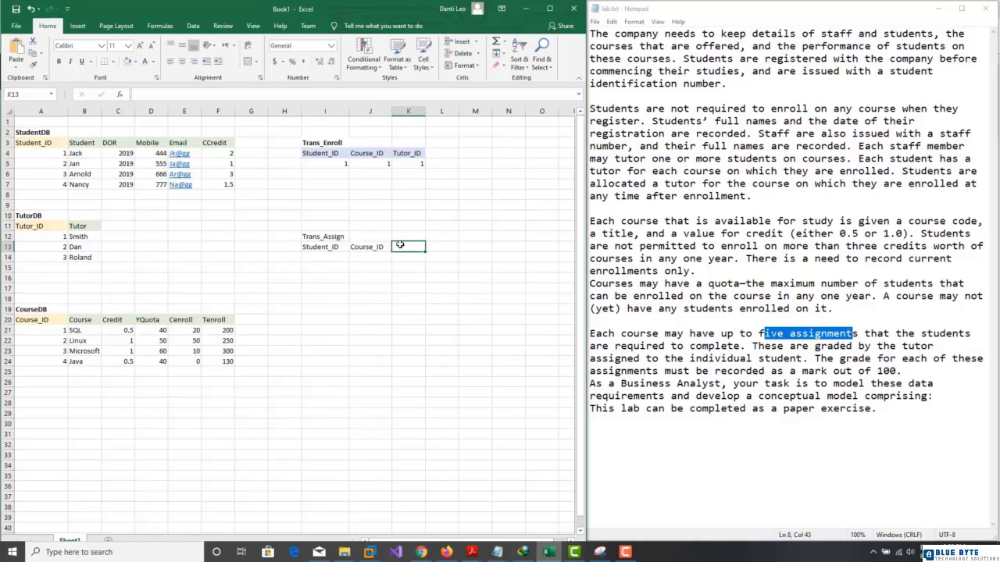
Step: Add Assign_ID and Mark headers after Course_ID, then select the header cells for shading
type("Assign_ID")
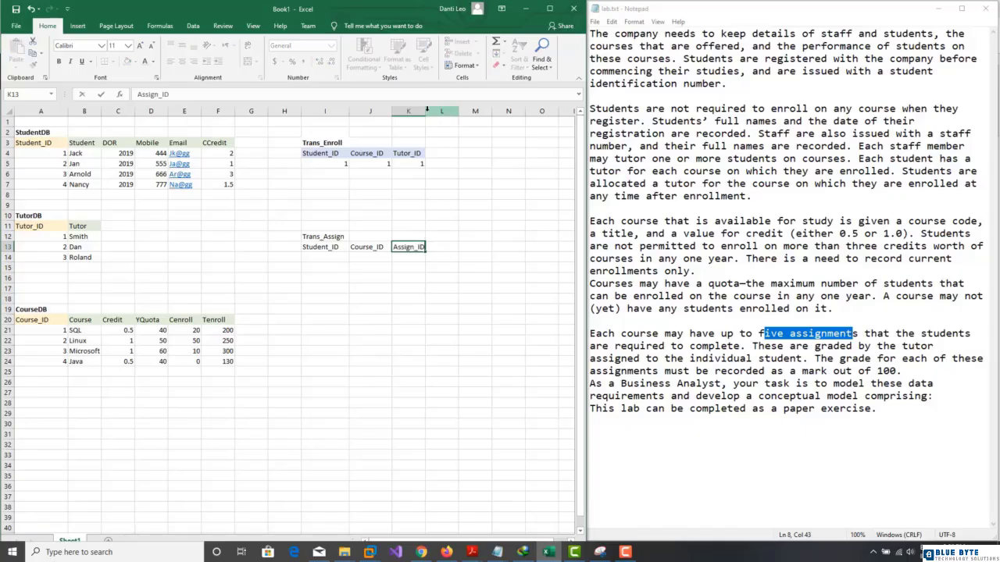
left_click(316, 329)
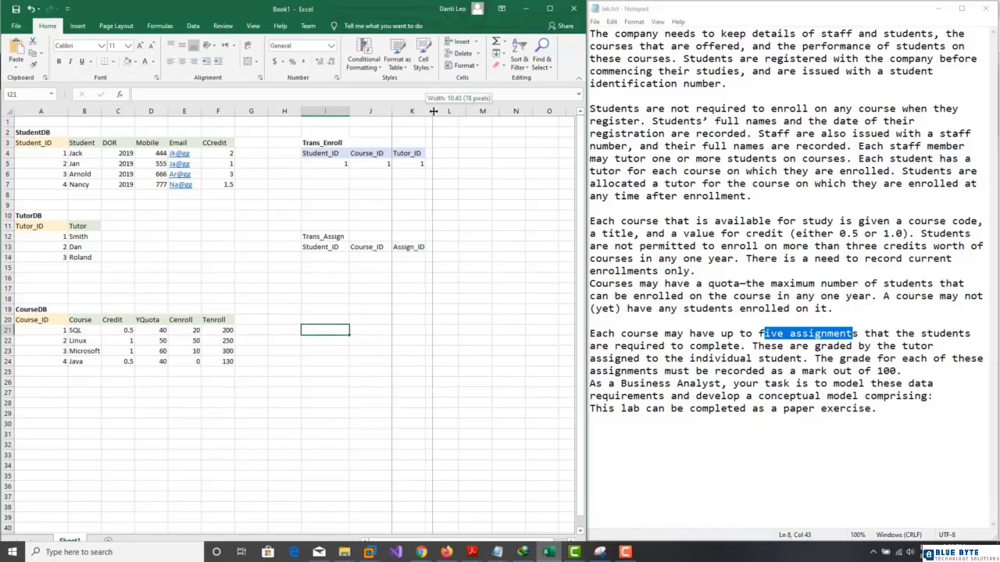
left_click(443, 249)
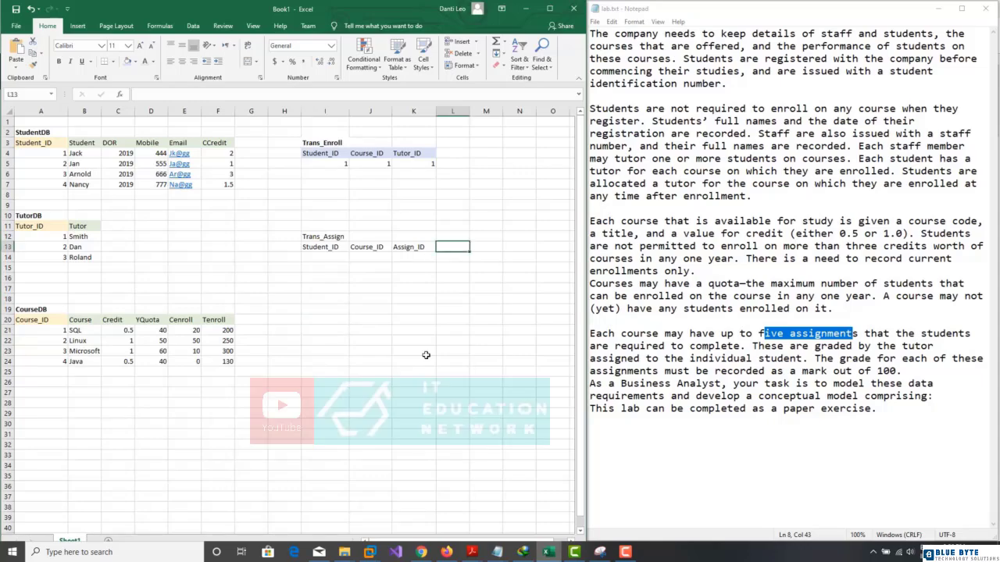
type("Mark")
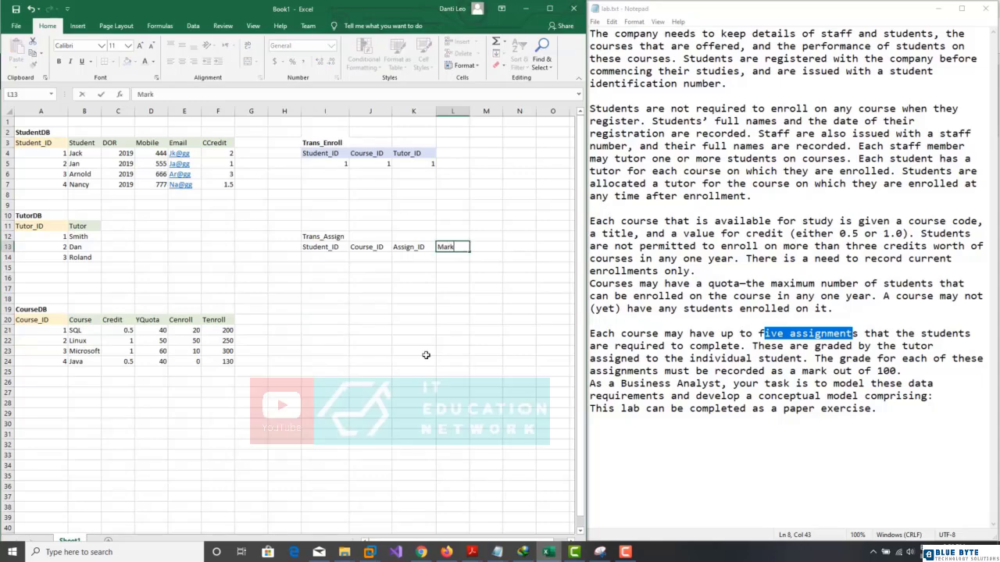
left_click_drag(331, 247, 367, 247)
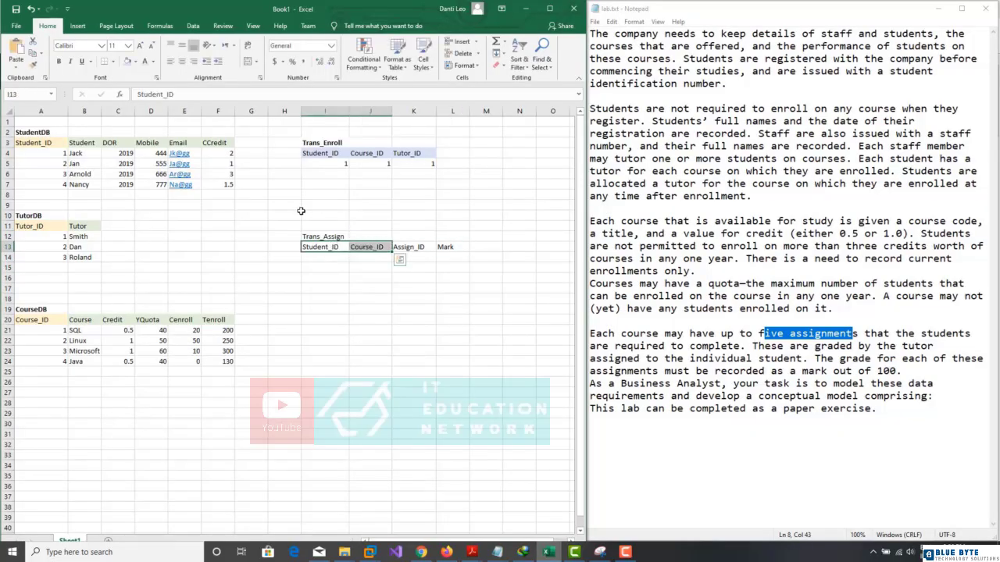
left_click(406, 247)
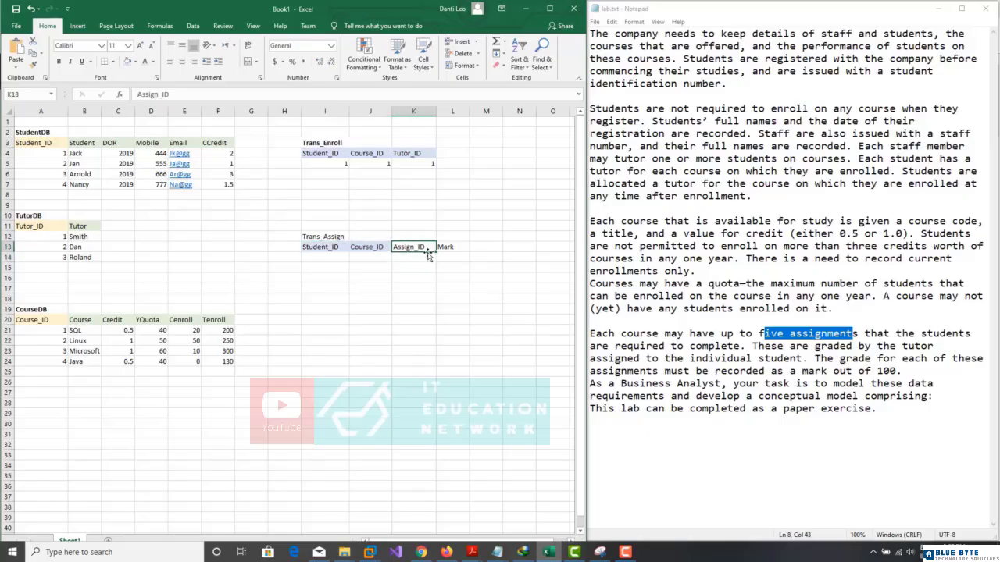
Step: Title a new AssignmentDB table below CourseDB with Assign_ID and Assign_number headings
left_click(44, 382)
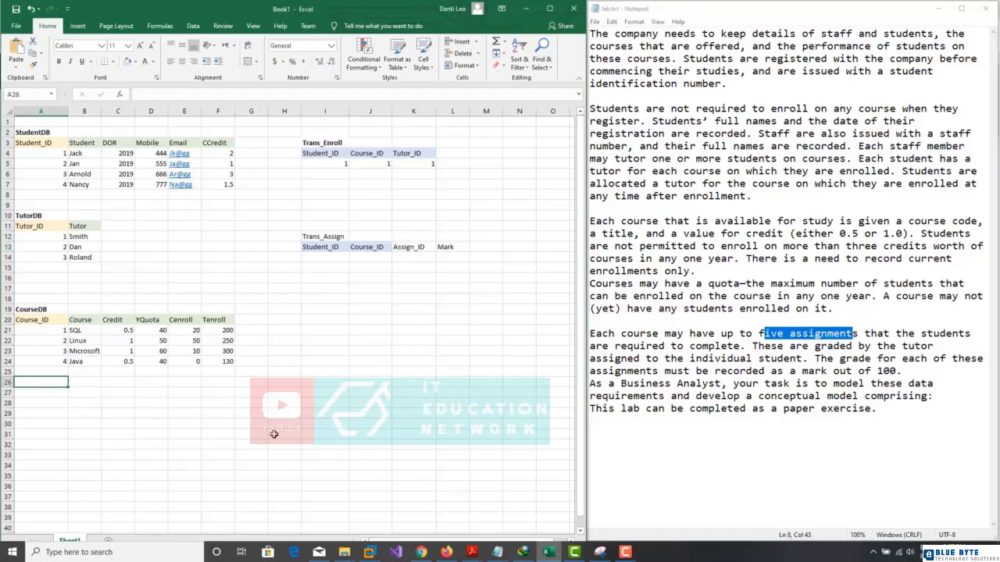
type("Assignment")
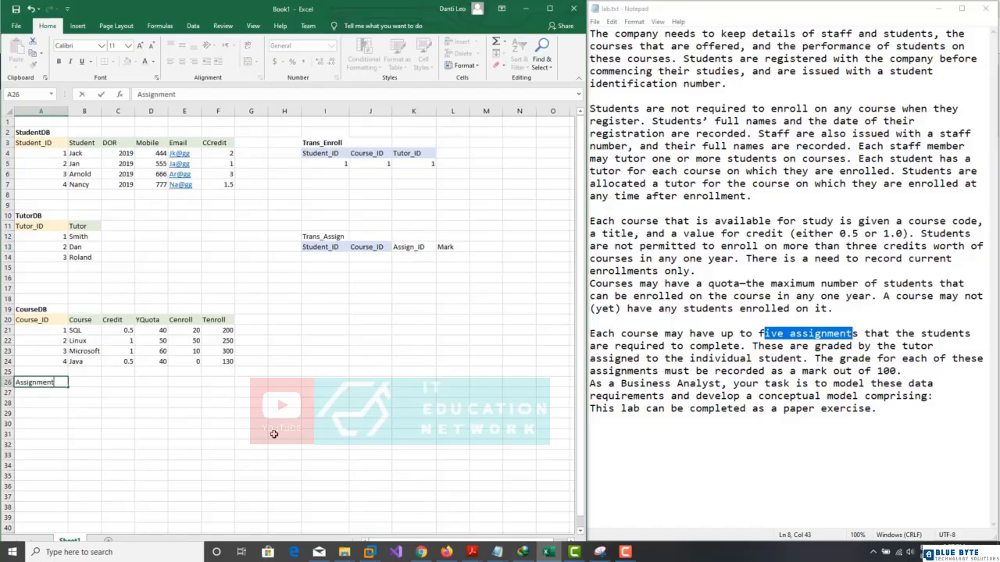
type("DB")
key("Return")
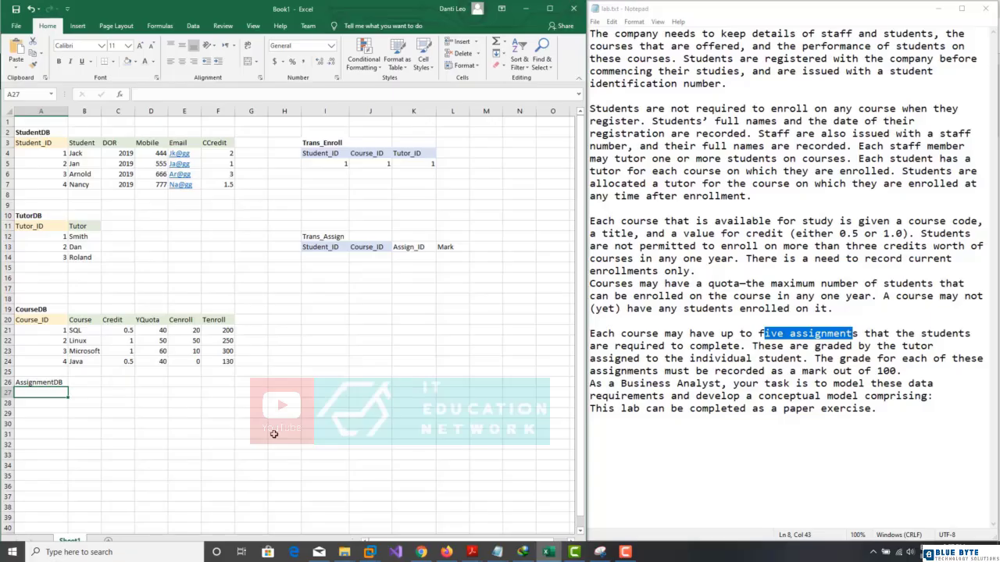
type("A")
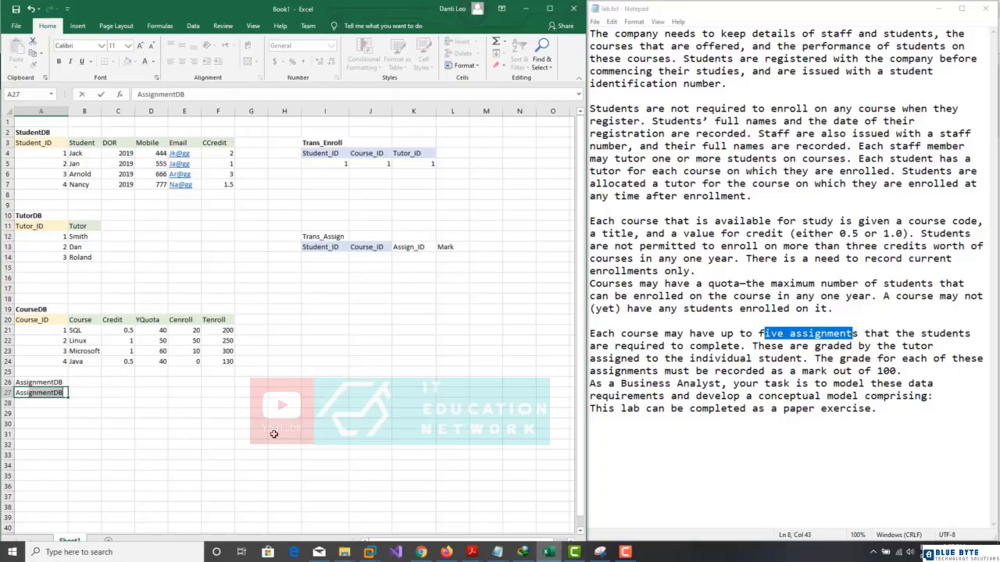
type("ssign_ID")
key("Tab")
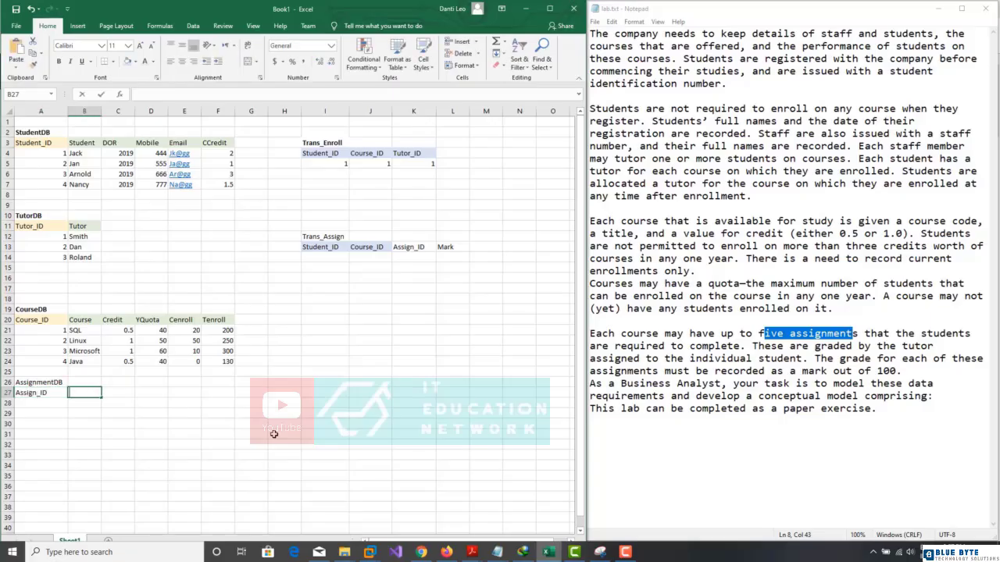
type("Assign_")
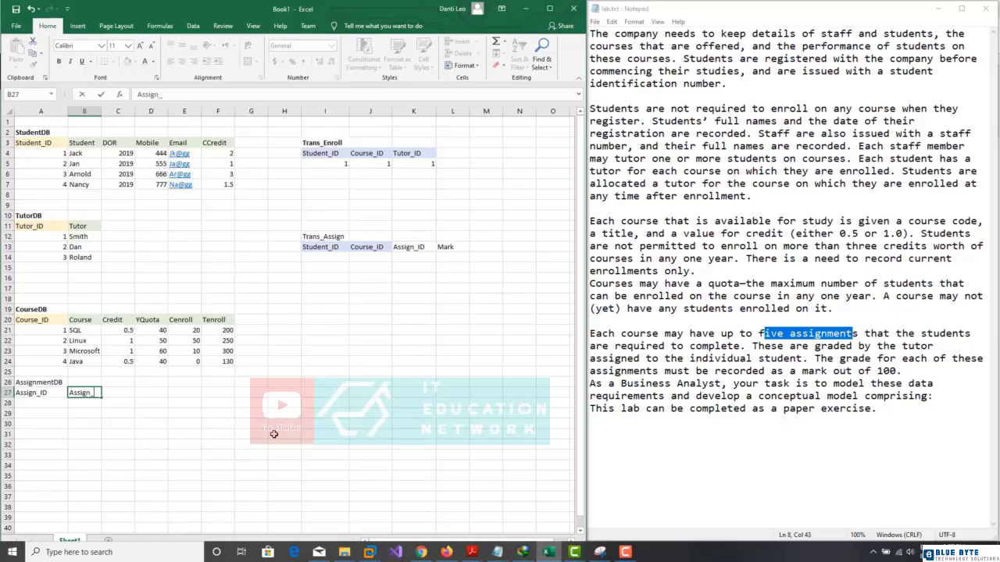
type("number")
key("Return")
Step: Shade the Assign_ID heading light orange and the Assign_number heading green
left_click(38, 394)
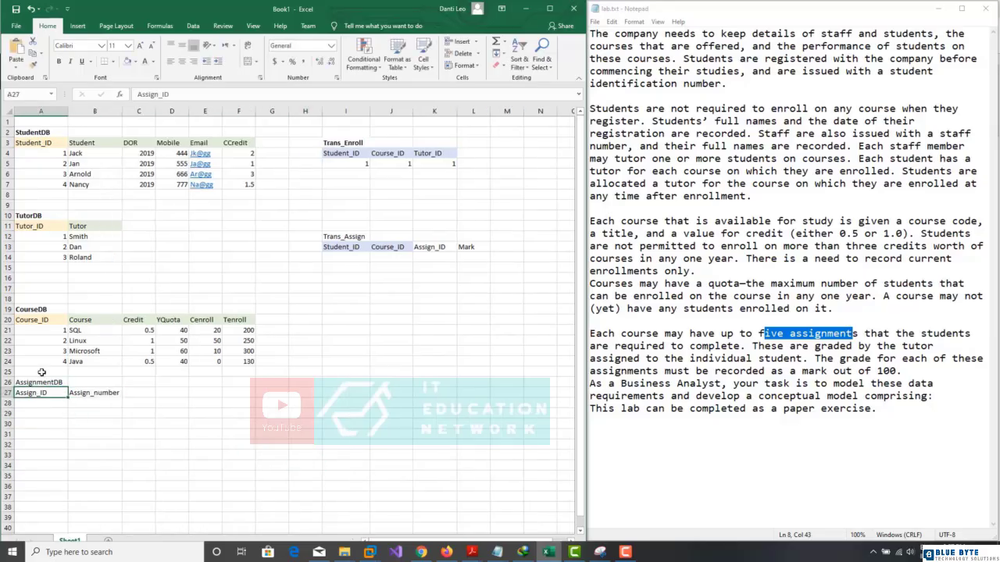
left_click(135, 62)
left_click(170, 94)
left_click(102, 393)
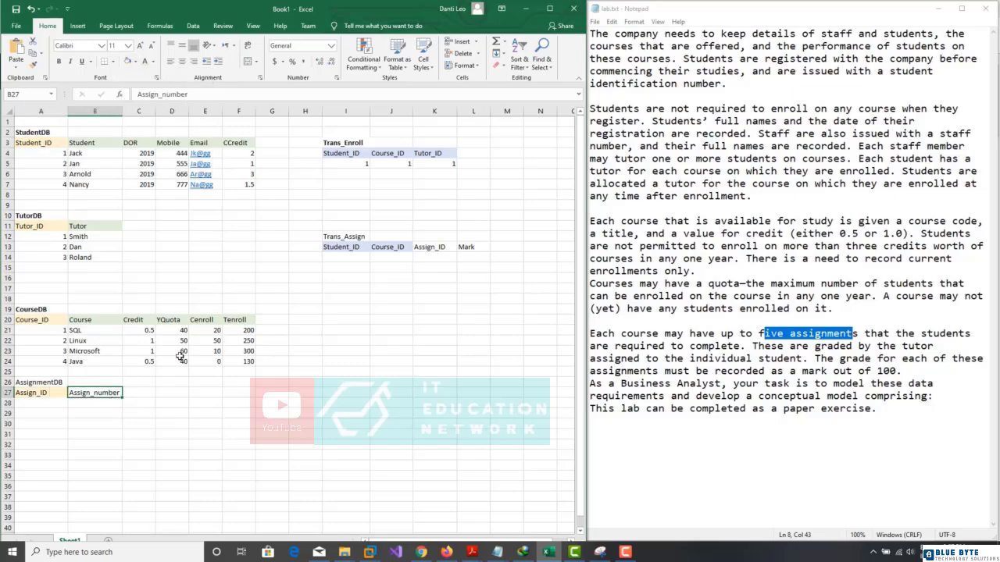
left_click(136, 61)
left_click(205, 86)
Step: Enter Assign_IDs 1 through 5 in A28:A32
left_click(27, 403)
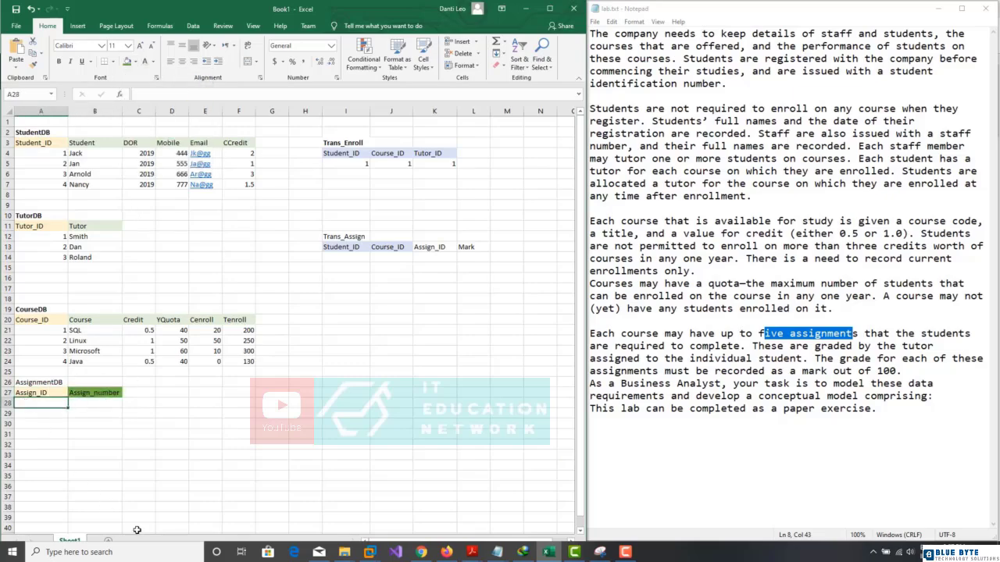
type("1")
key("Return")
type("2")
key("Return")
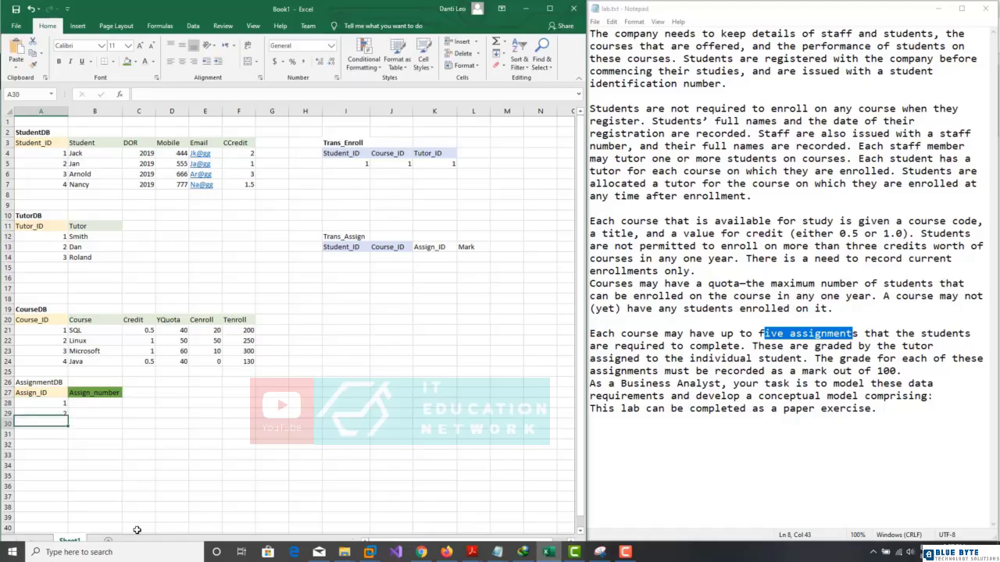
type("3")
key("Return")
type("4")
key("Return")
type("5")
key("Right")
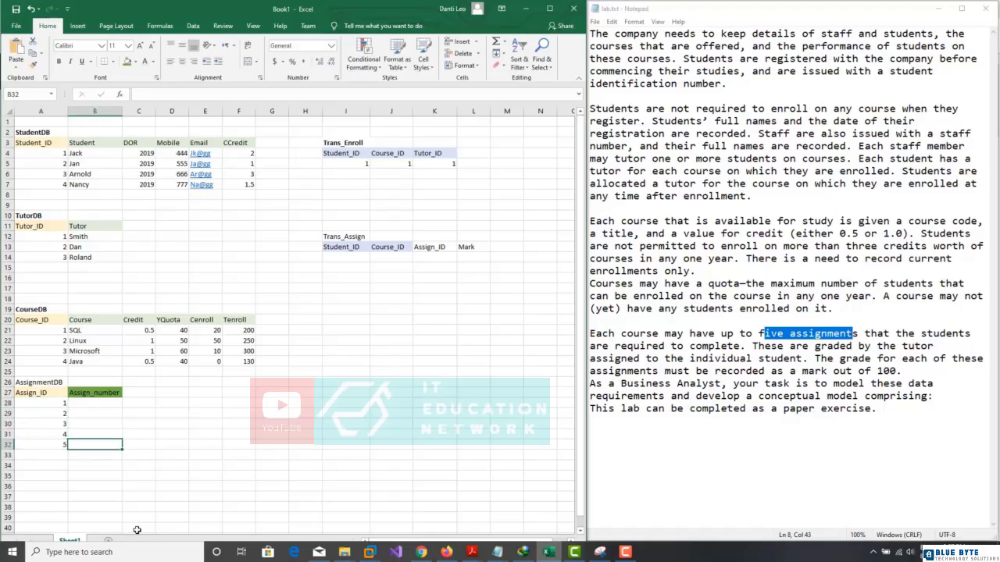
key("Up")
key("Up")
key("Up")
key("Up")
key("Up")
key("Down")
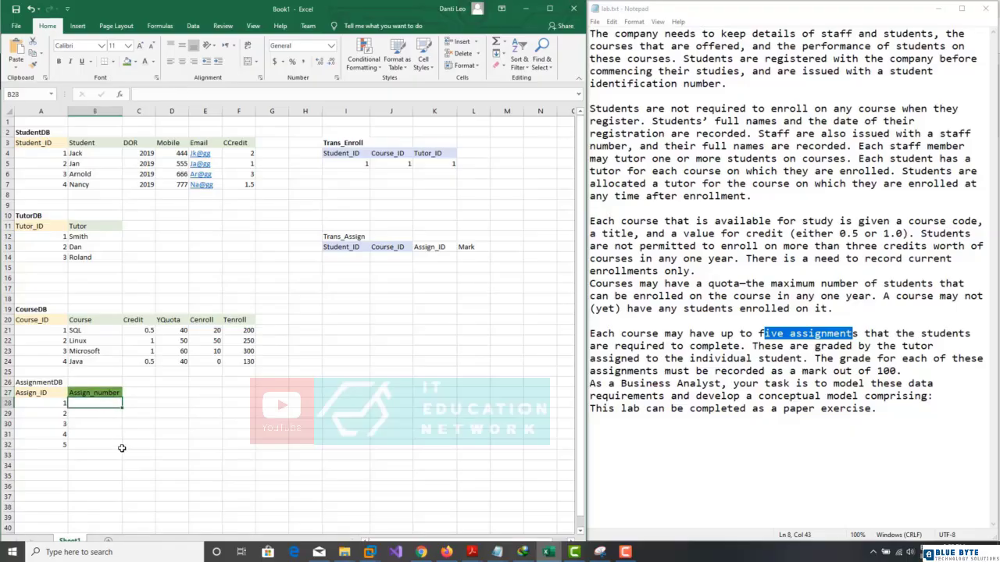
Step: Enter Assign_number values One, Two, Three, Four and Five in B28:B32
type("One")
key("Return")
type("Two")
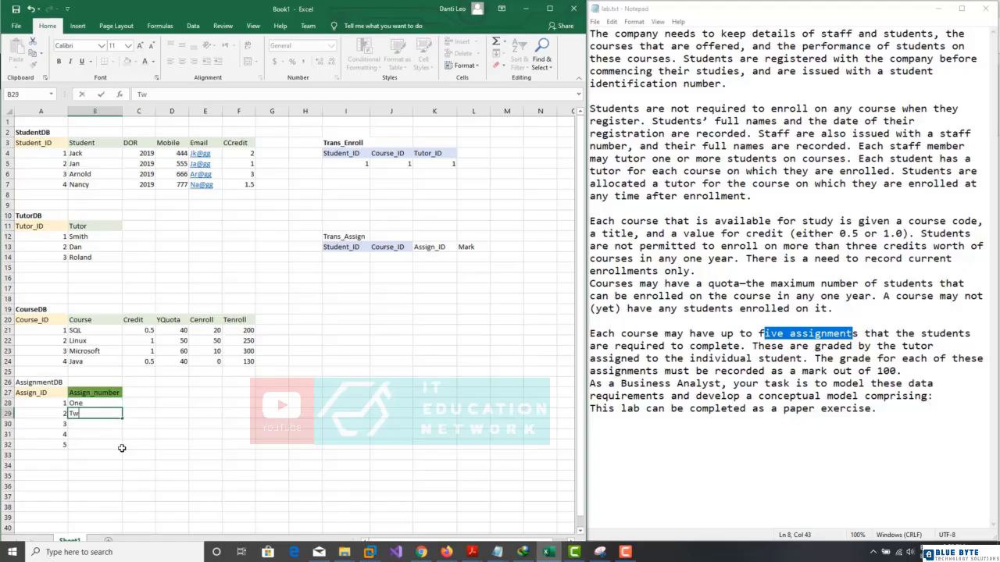
key("Return")
type("Three")
key("Return")
type("Four")
key("Return")
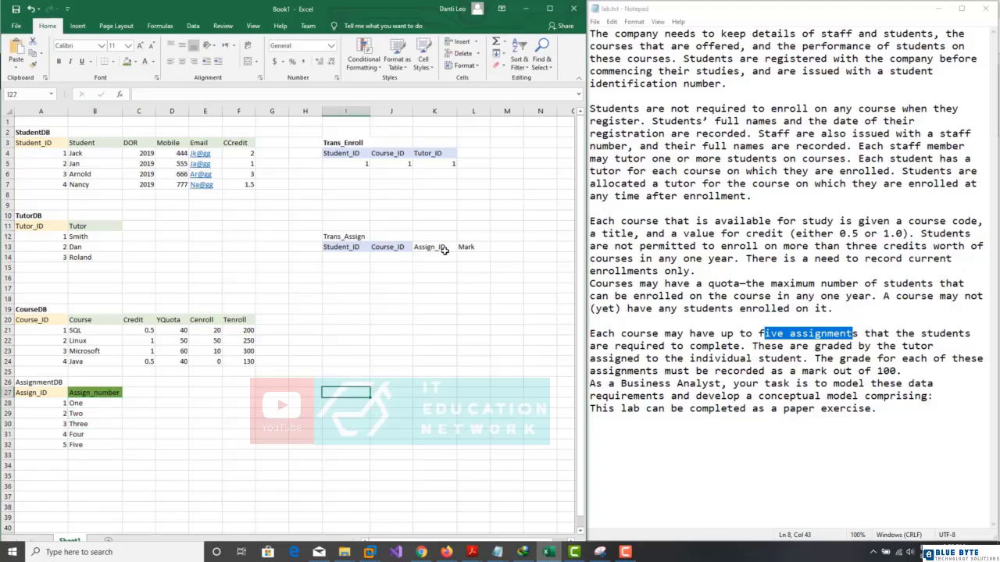
left_click(442, 250)
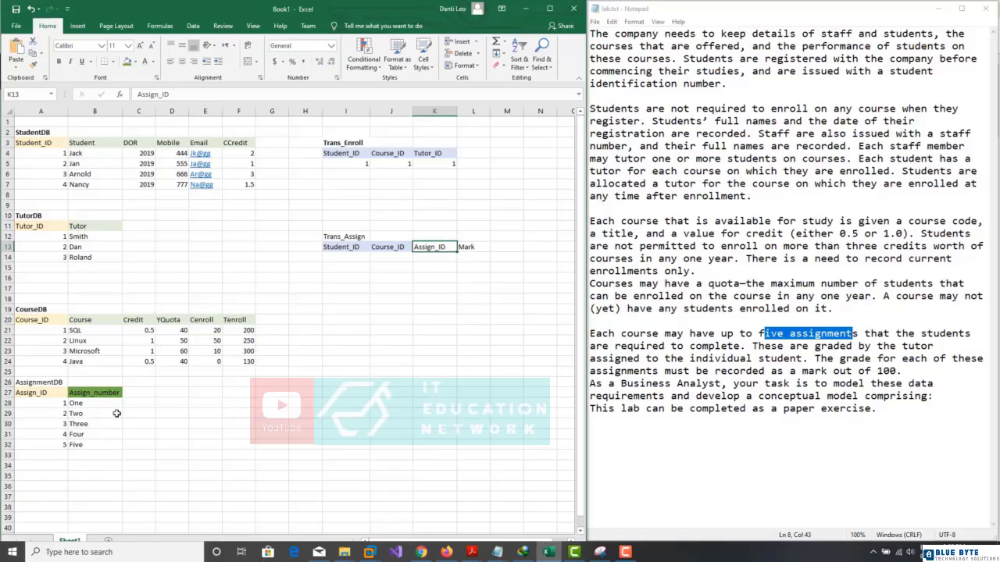
Step: Fill the Trans_Assign headers I13:L13 with light green
left_click(135, 62)
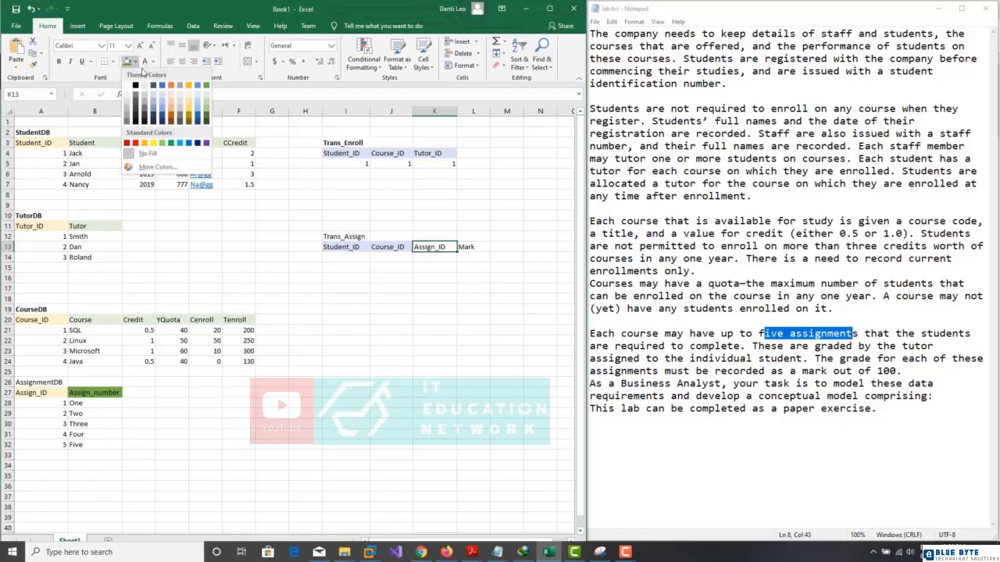
left_click(434, 278)
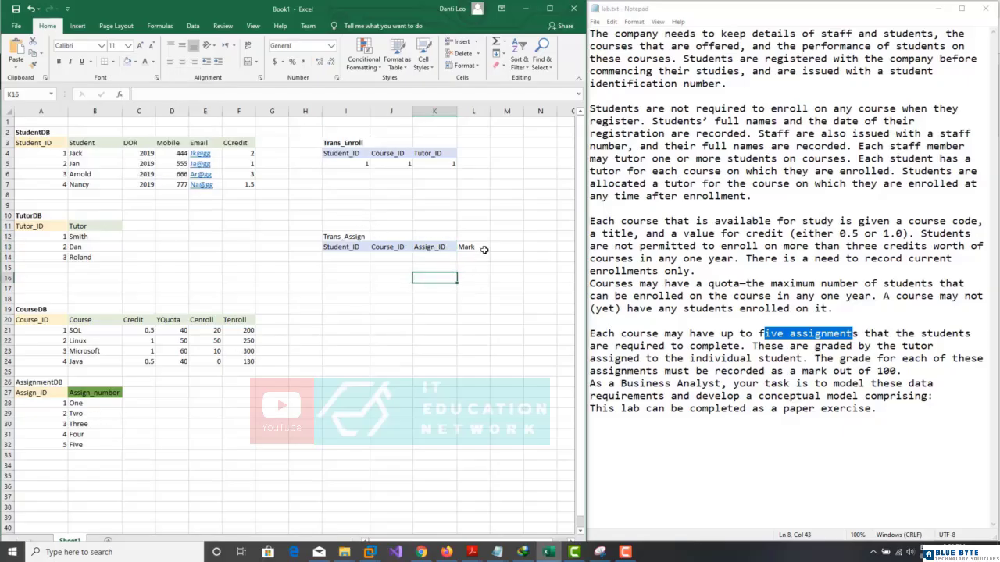
left_click(391, 309)
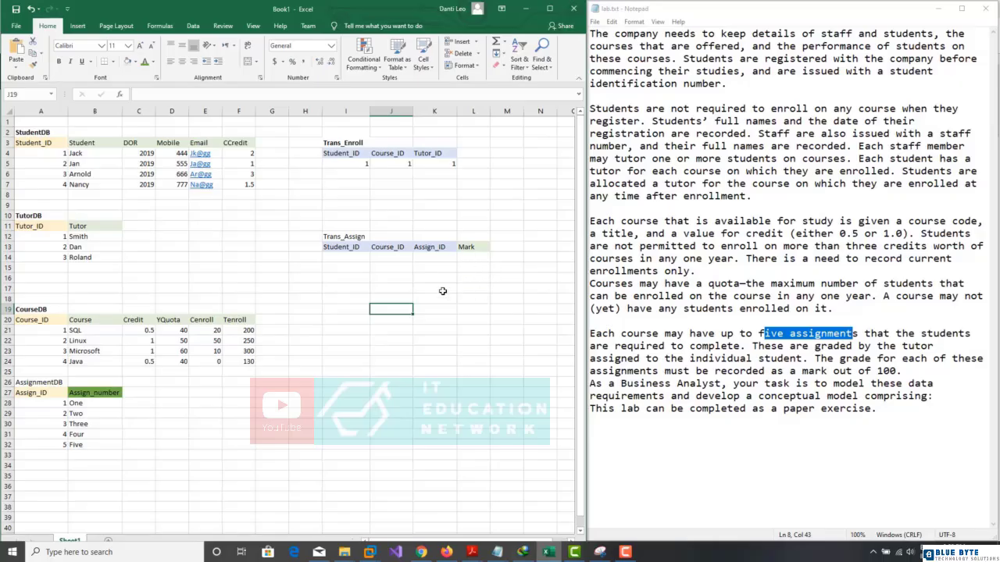
Step: Enter the first Trans_Assign row: Student_ID 1, Course_ID 1, Assign_ID 1, Mark 95
left_click(338, 261)
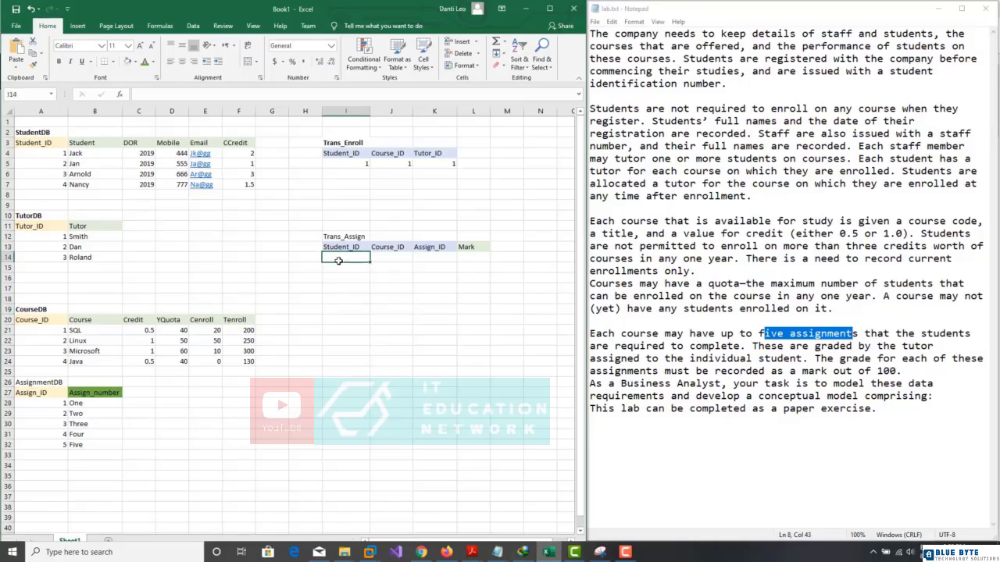
type("1")
left_click(389, 256)
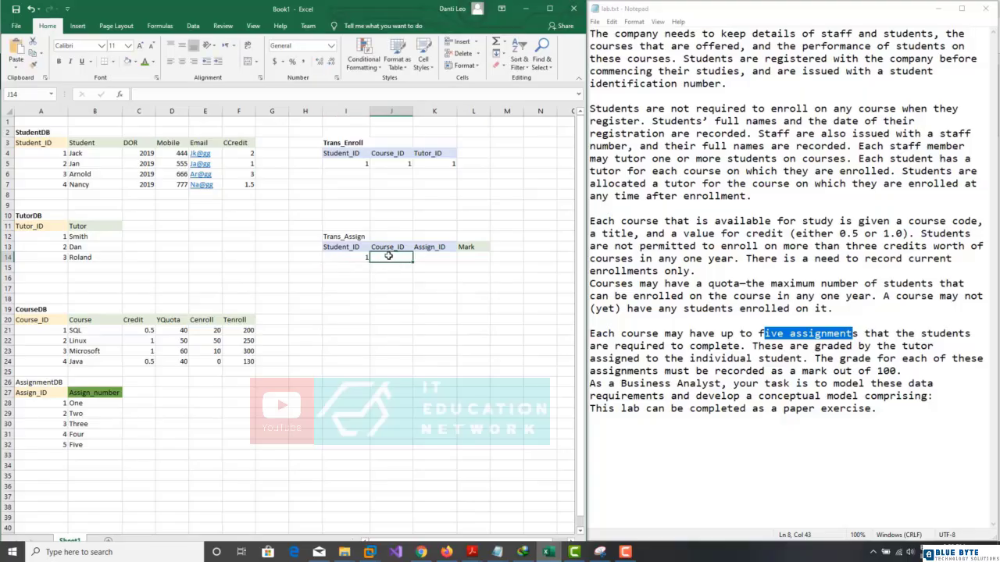
type("1")
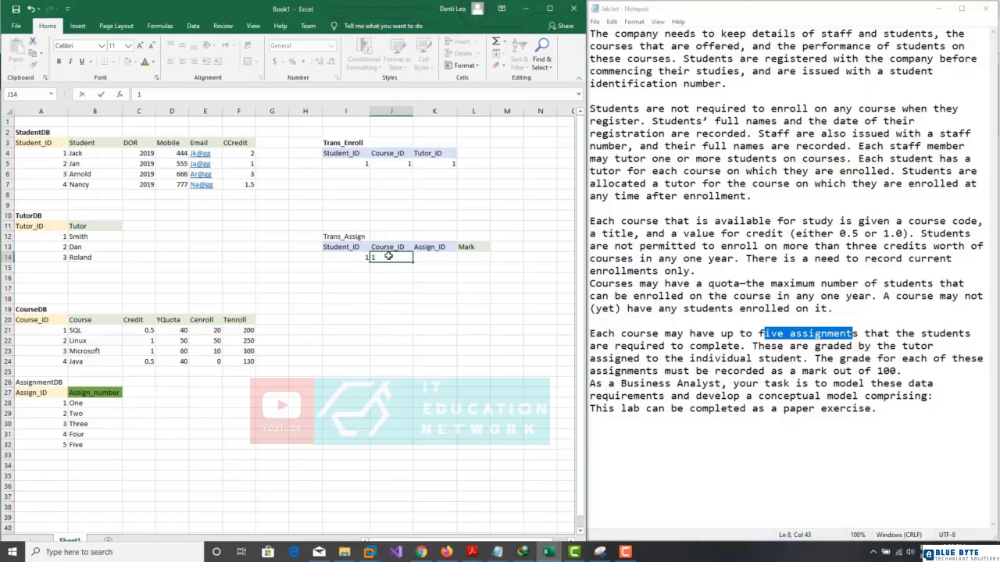
left_click(435, 258)
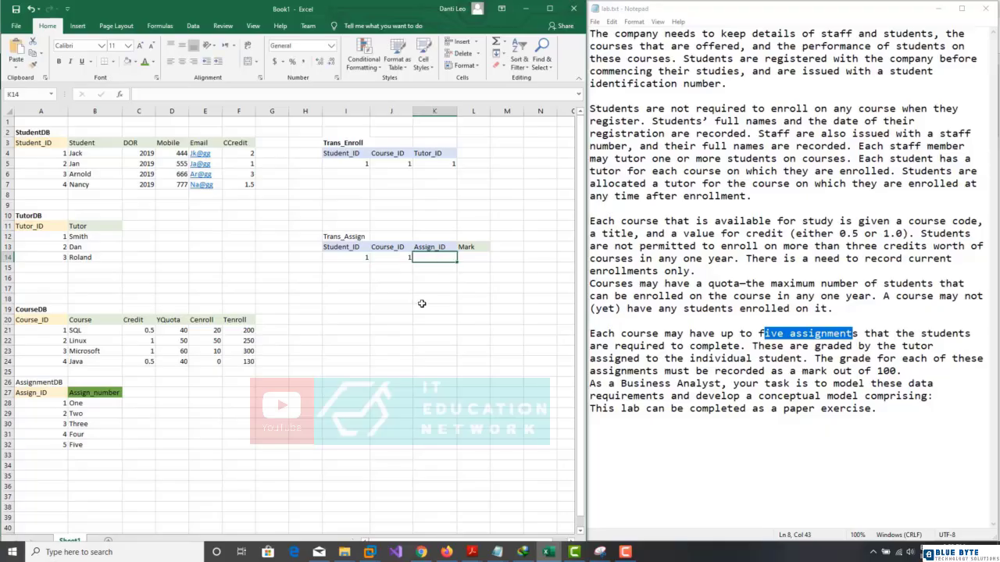
type("1")
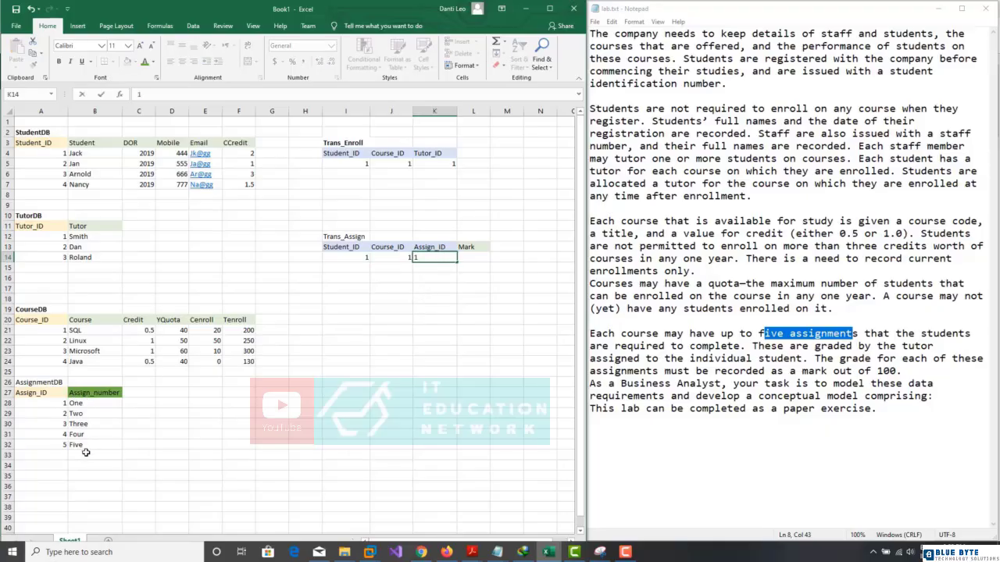
key("Tab")
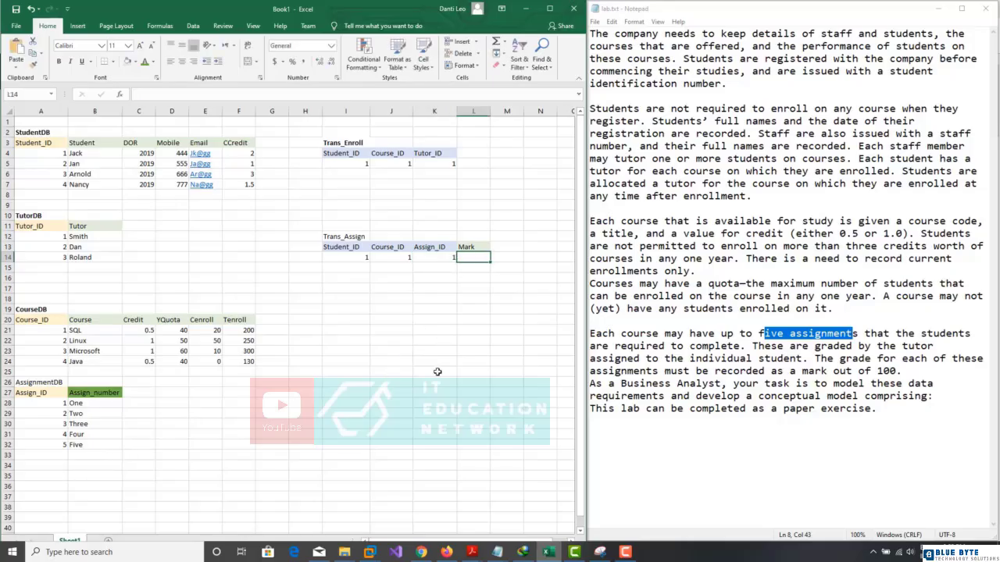
type("95")
key("Return")
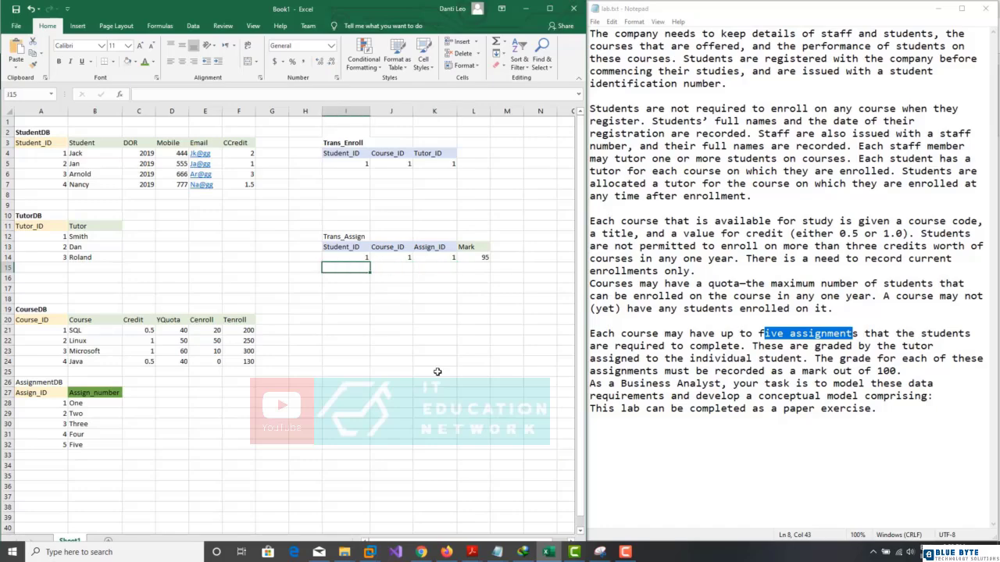
Step: Enter the second Trans_Assign row: 1, 1, 1 with Mark 80
type("1")
key("Tab")
type("1")
key("Tab")
type("1")
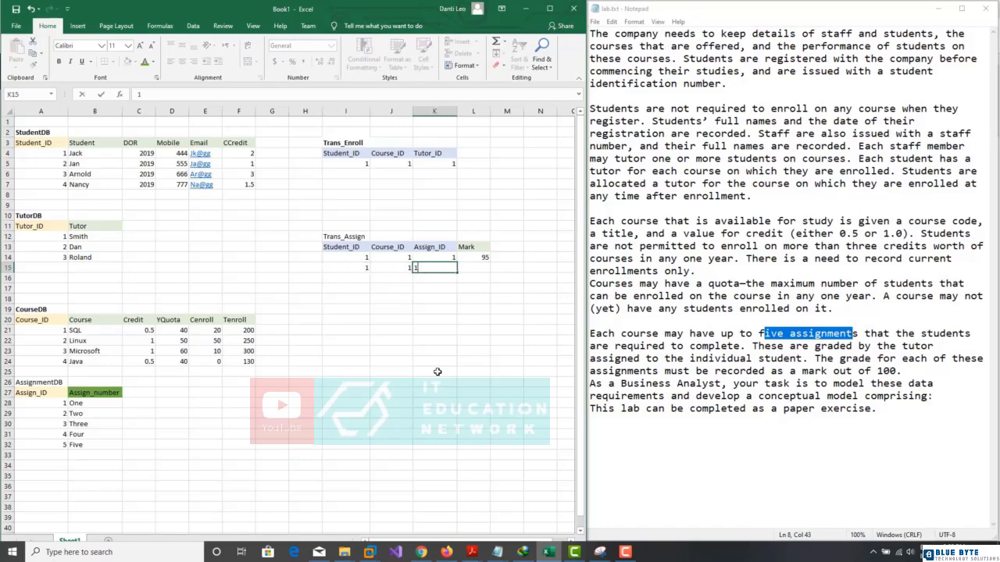
key("Tab")
type("80")
key("Return")
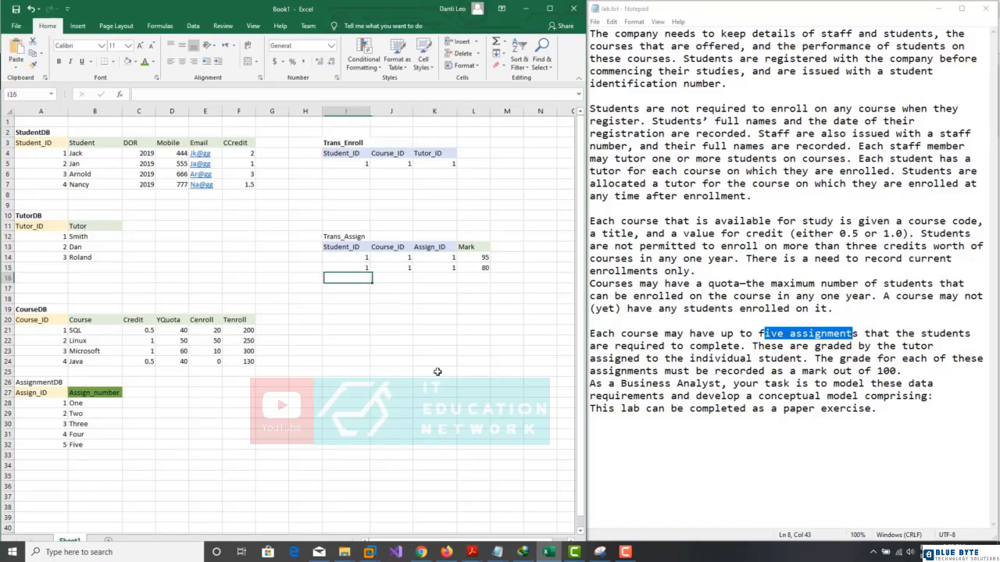
Step: Enter the third Trans_Assign row: 1, 1, 1 with Mark 68
type("1")
key("Tab")
type("1")
key("Tab")
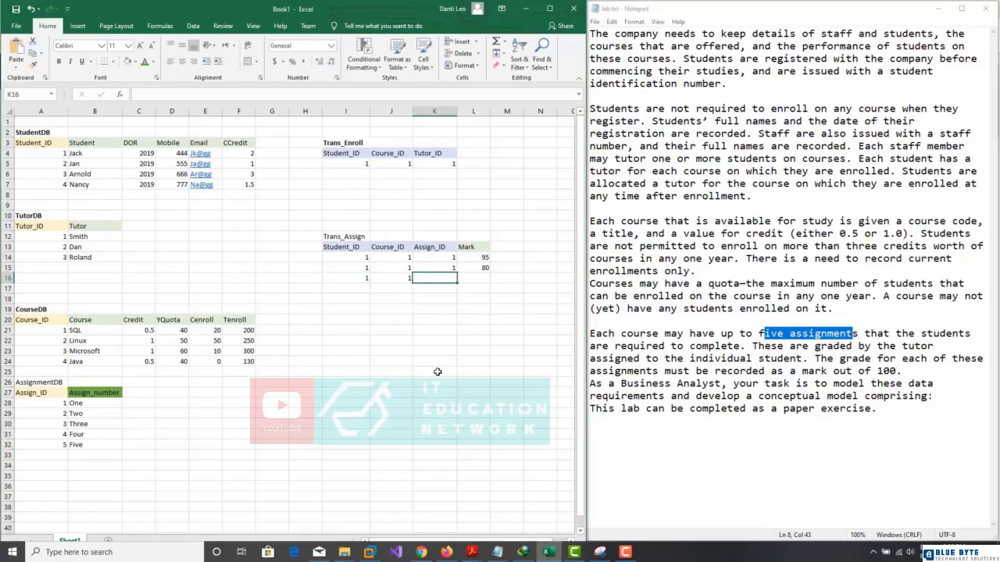
type("1")
key("Tab")
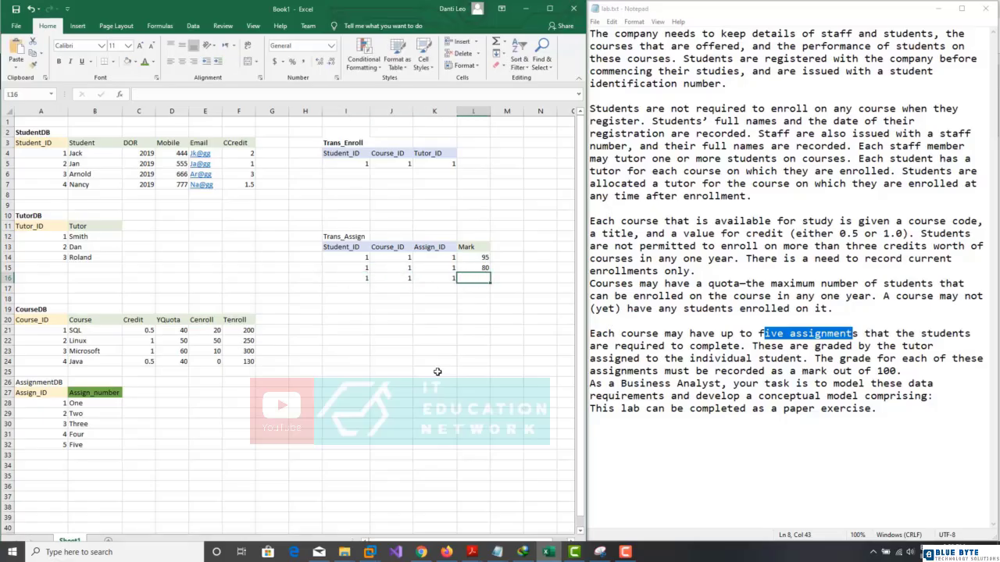
type("68")
left_click(404, 390)
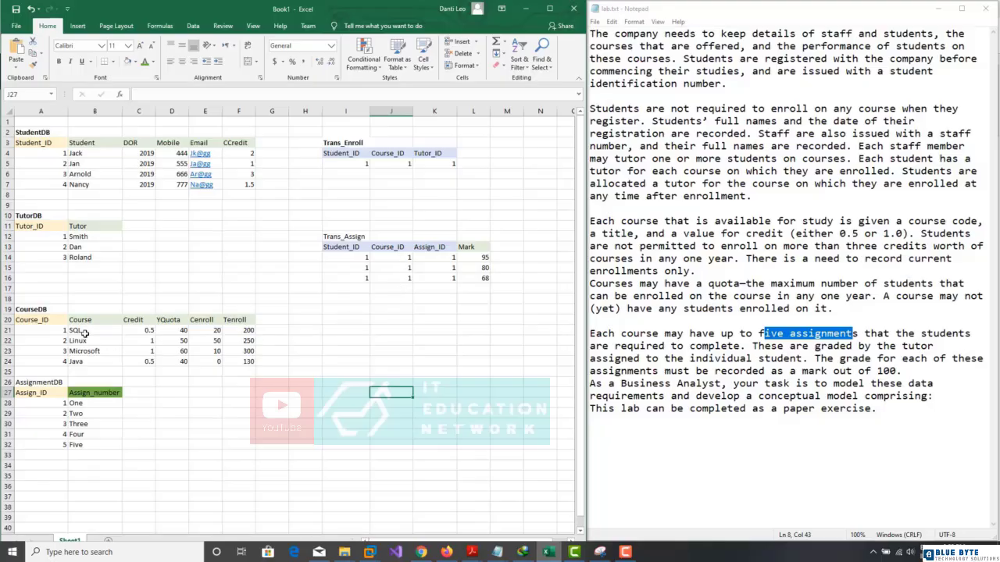
Step: Change the second and third rows' Assign_ID to 2 and 3 in K15:K16
left_click(442, 268)
type("2")
key("Return")
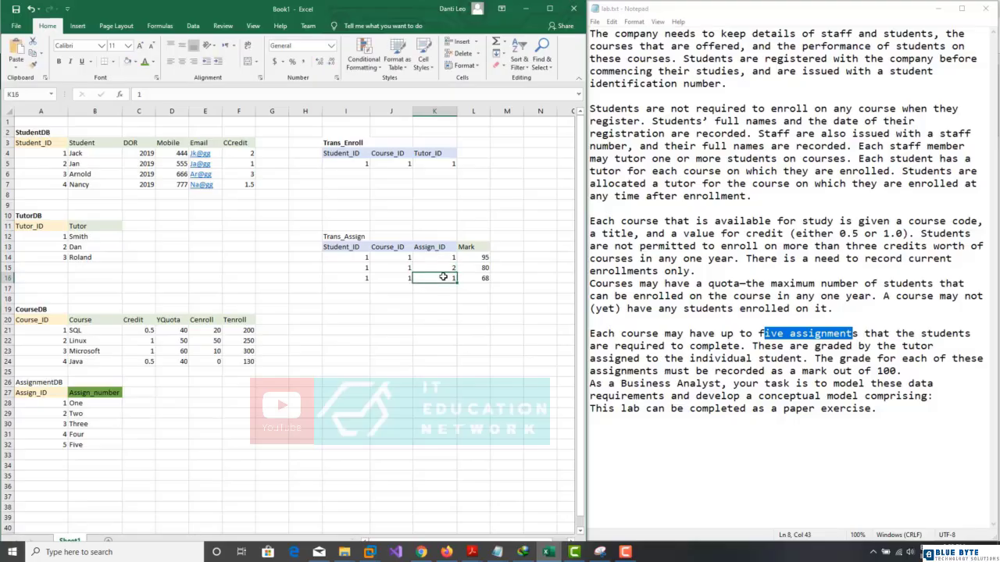
type("3")
left_click(430, 331)
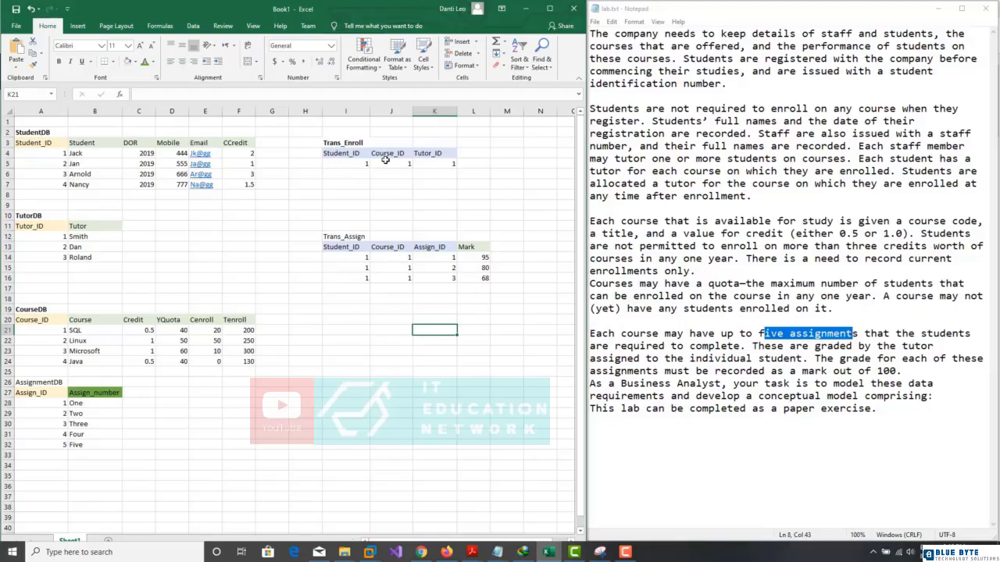
Step: Add a DOE header in L4 after Tutor_ID
left_click(470, 153)
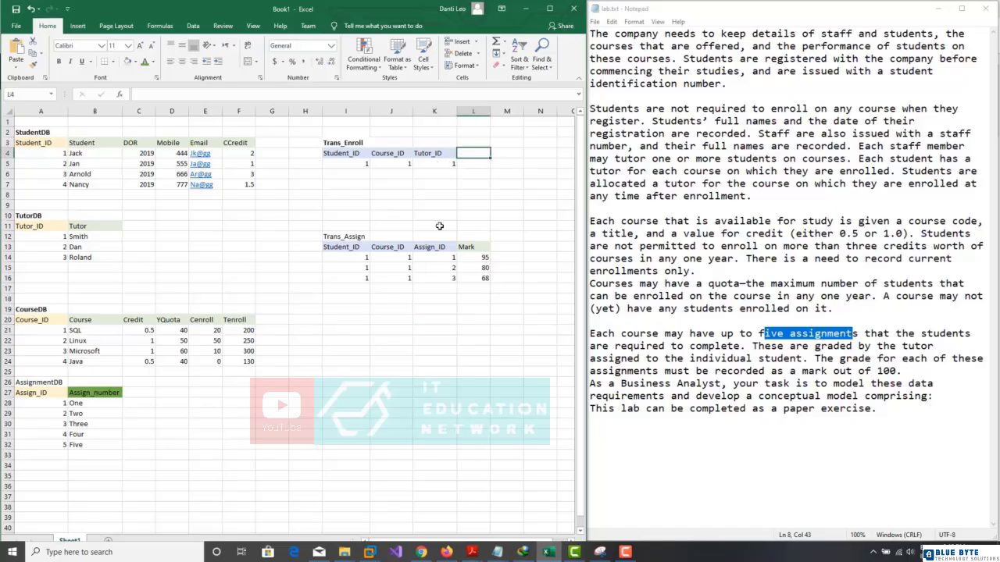
type("DOE")
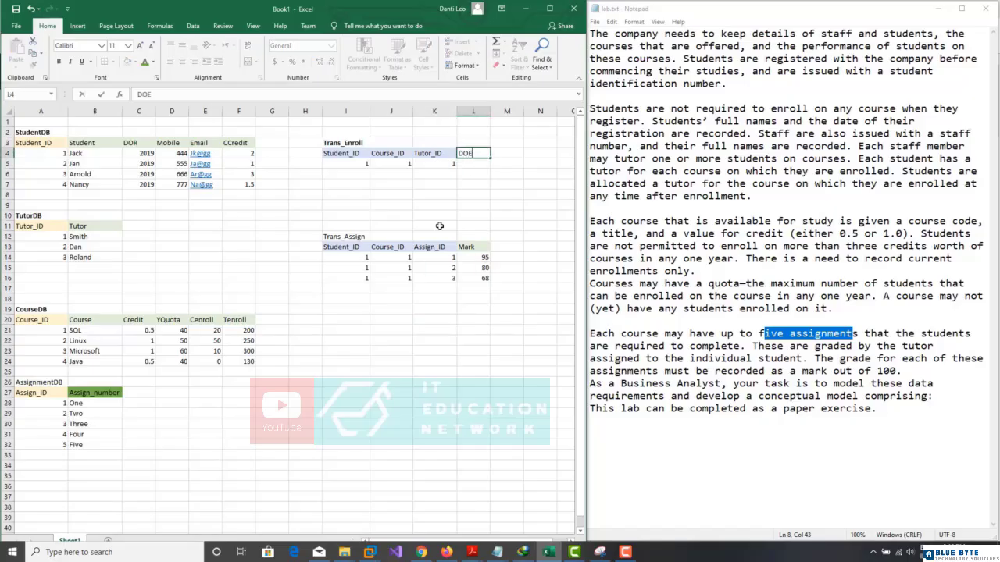
key("Return")
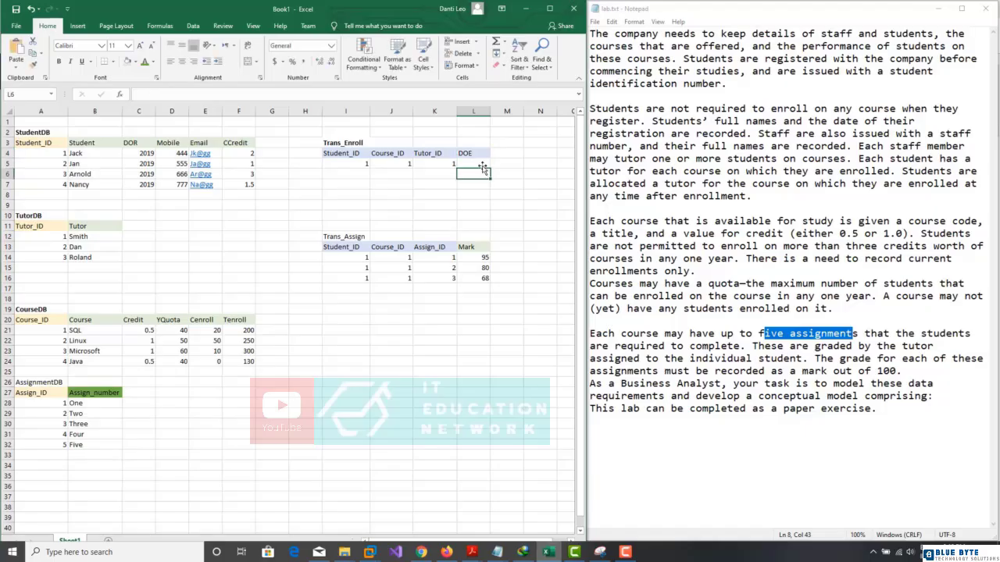
left_click(473, 154)
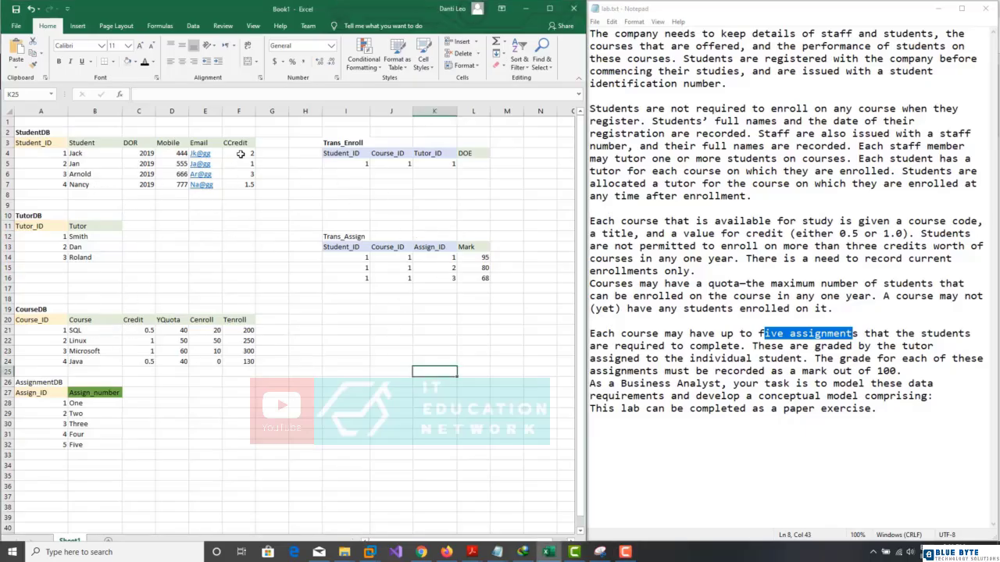
Step: Set CCredit in F4:F7 to 0 for all students, then change Jack's to 0.5
left_click_drag(243, 154, 245, 183)
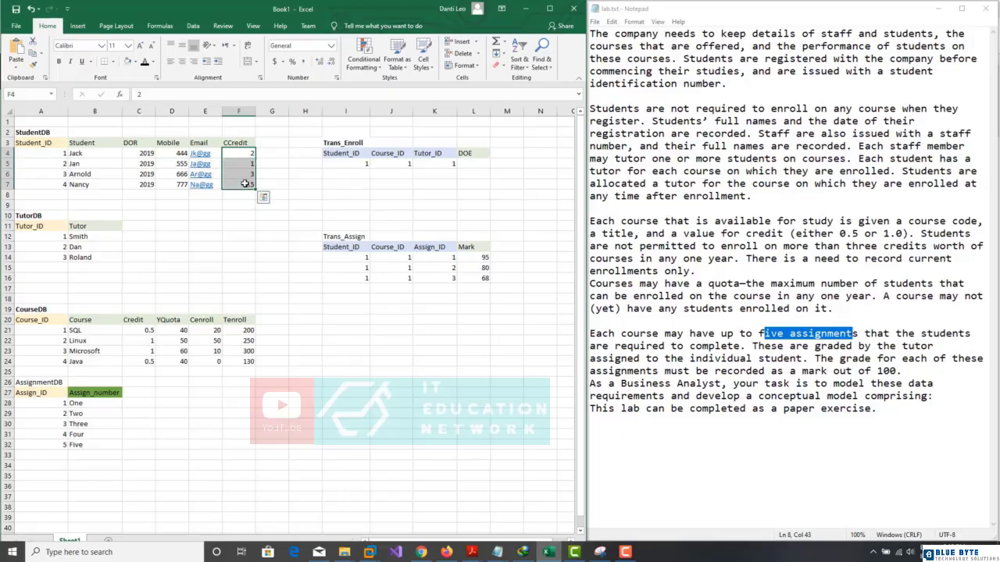
type("0")
key("ctrl+Return")
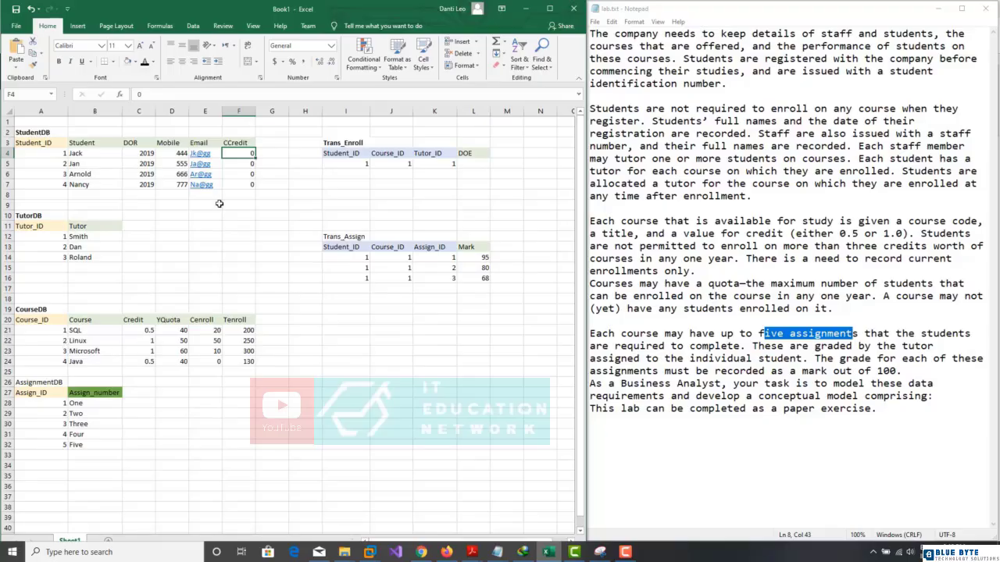
type("0.5")
key("Return")
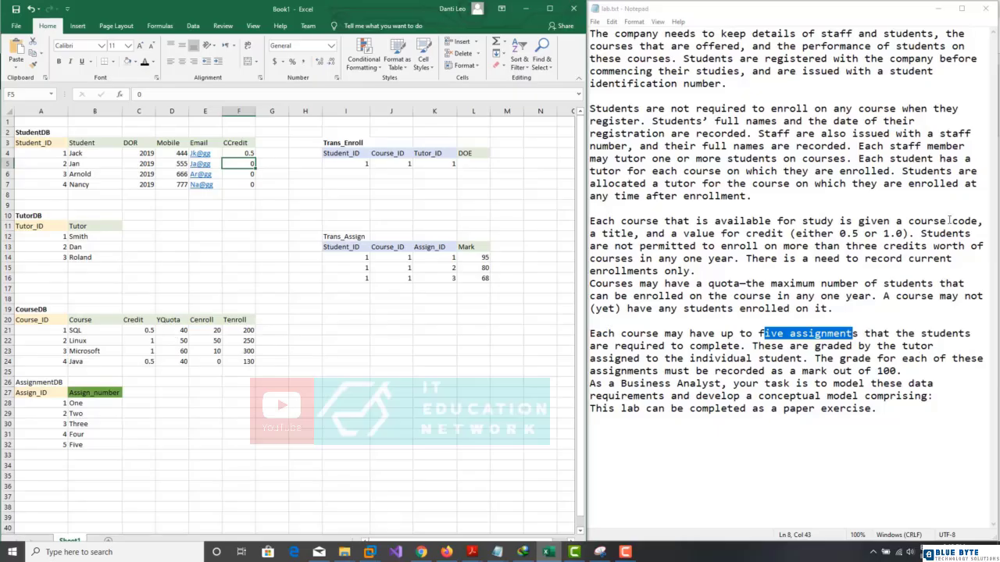
key("F10")
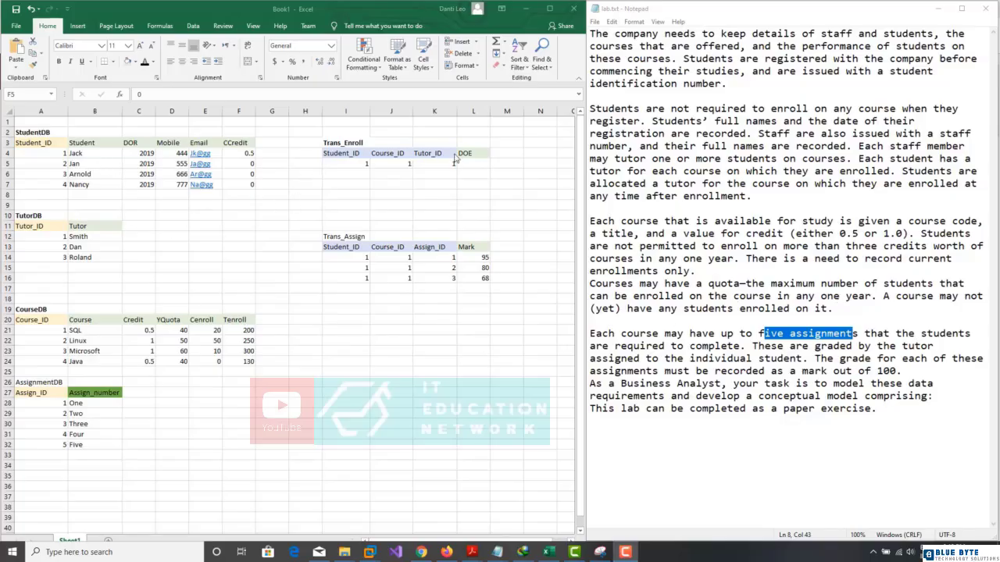
Step: Add a Finish header in M4, shaded with the same fill colour as the other headers
left_click(500, 156)
left_click(506, 154)
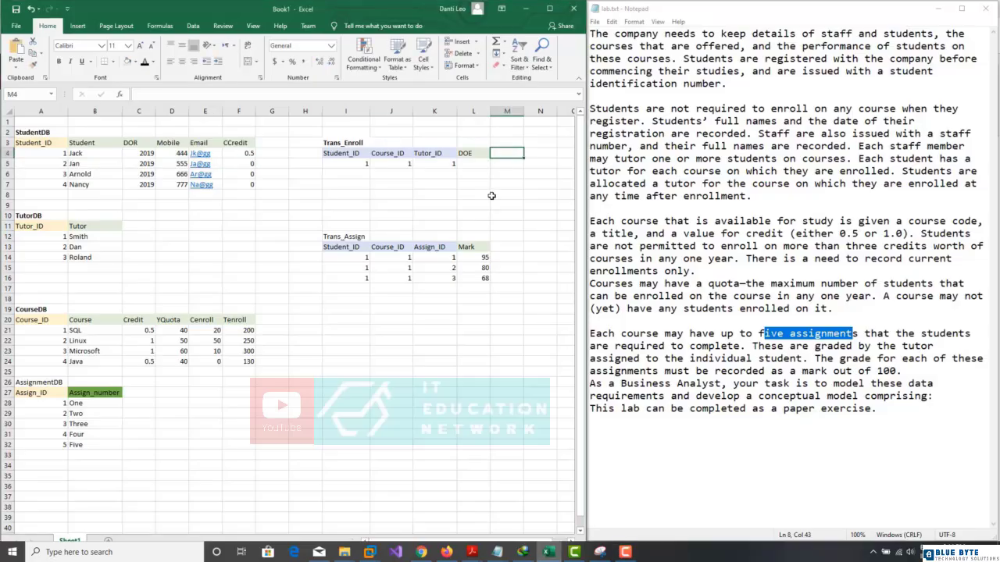
type("Finish")
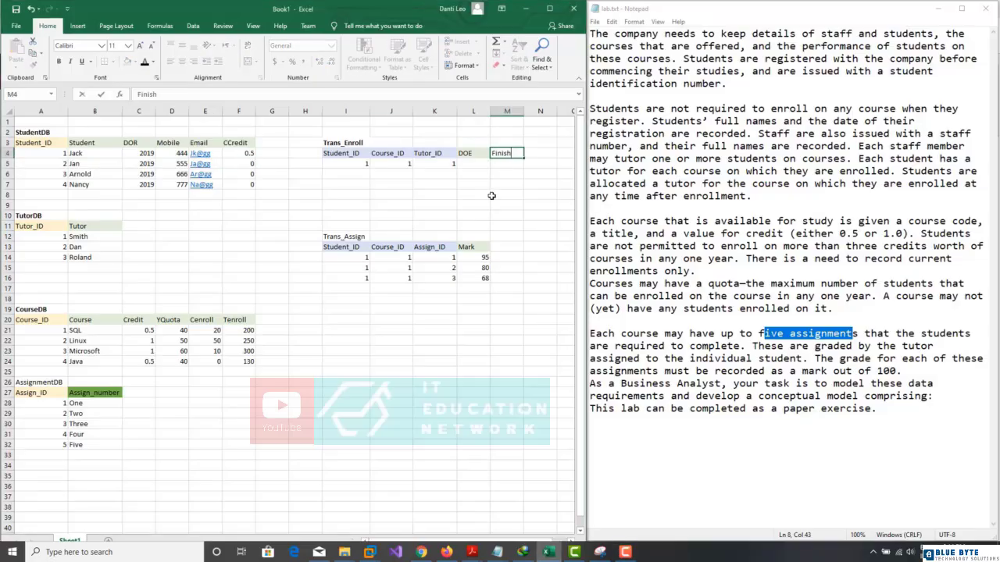
key("Return")
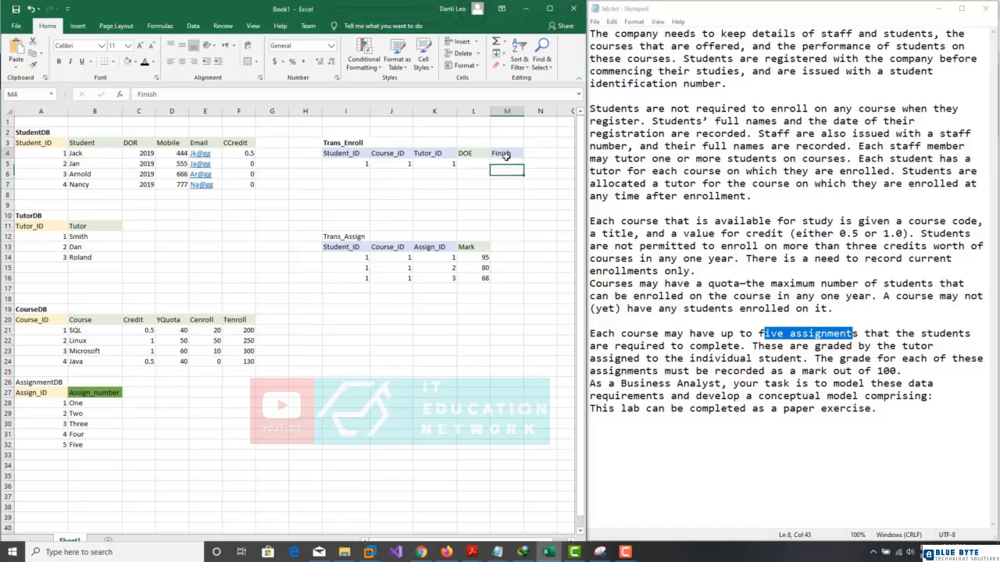
left_click(506, 154)
left_click(135, 62)
left_click(153, 82)
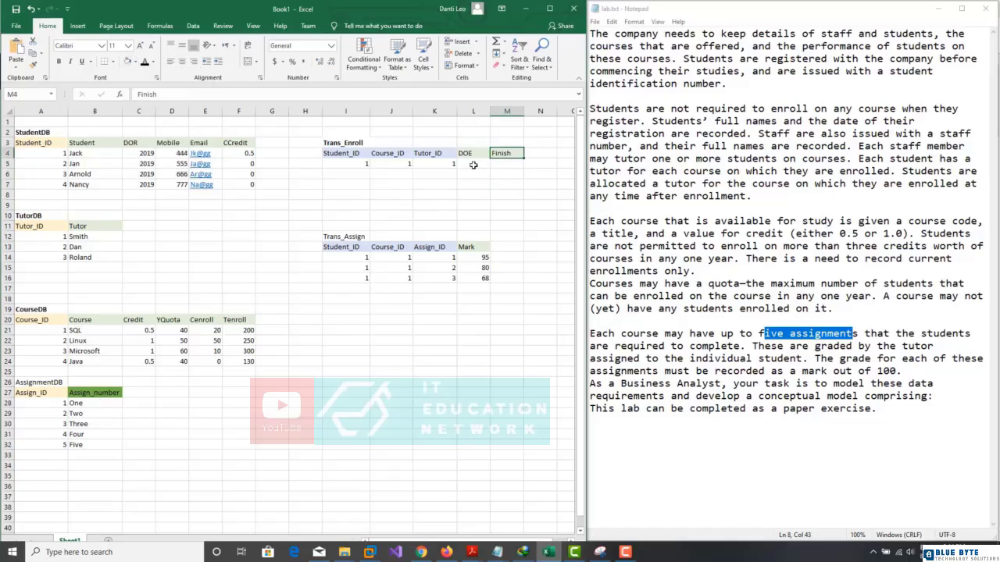
Step: Enter DOE 2019 in L5 and Finish FALSE in M5 for the first enrolment
left_click(509, 164)
left_click(477, 164)
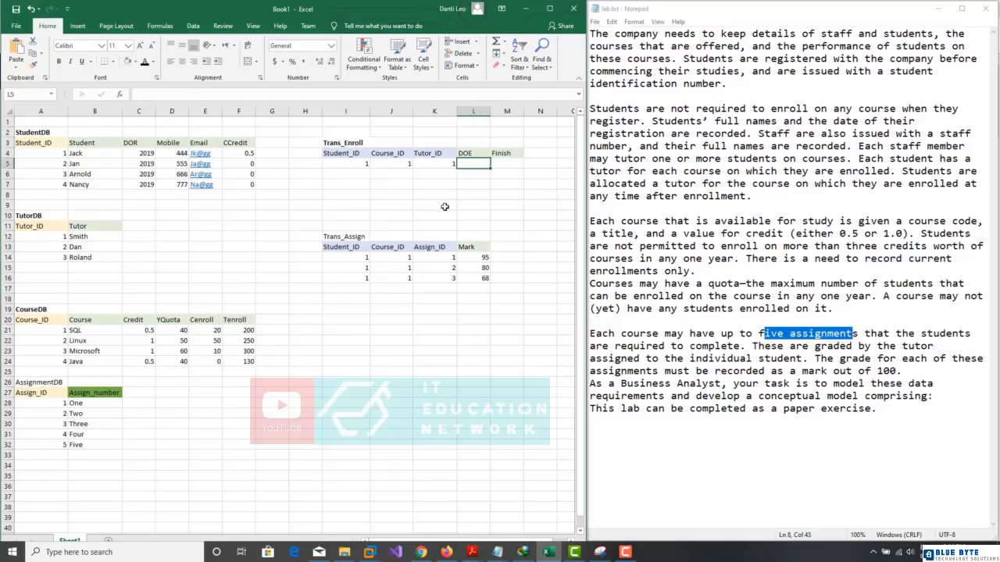
type("201")
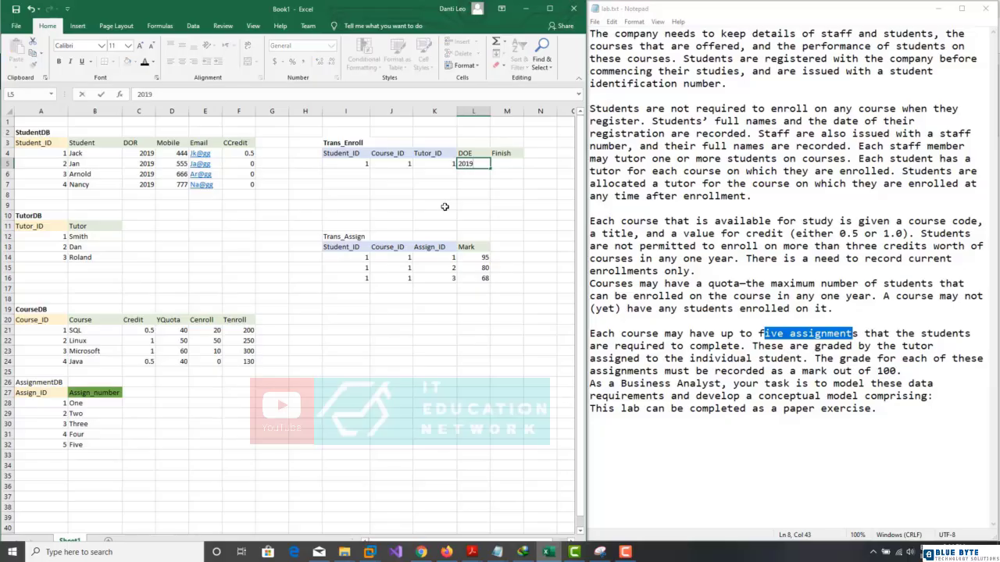
type("9")
key("Tab")
type("Fal")
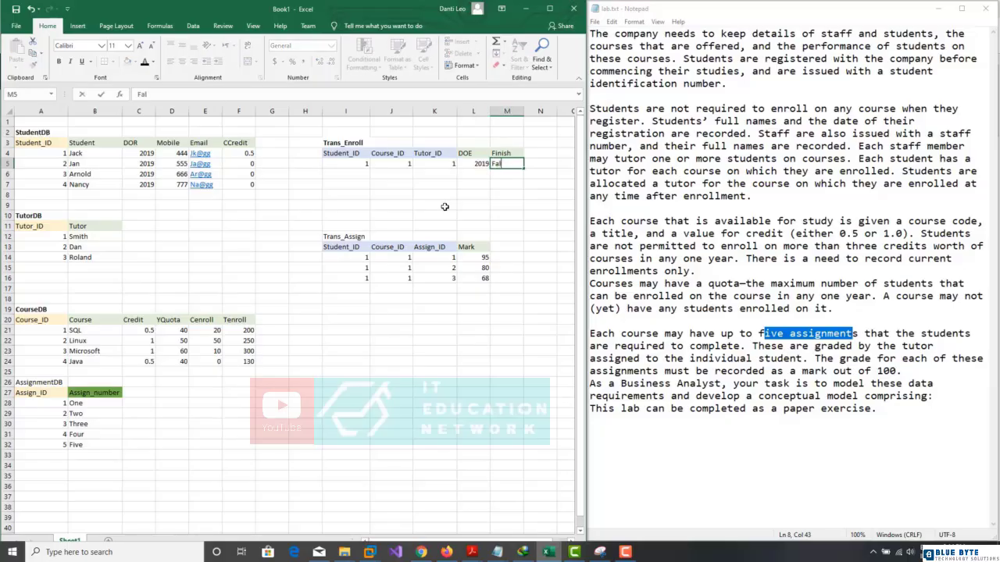
type("se")
left_click(364, 177)
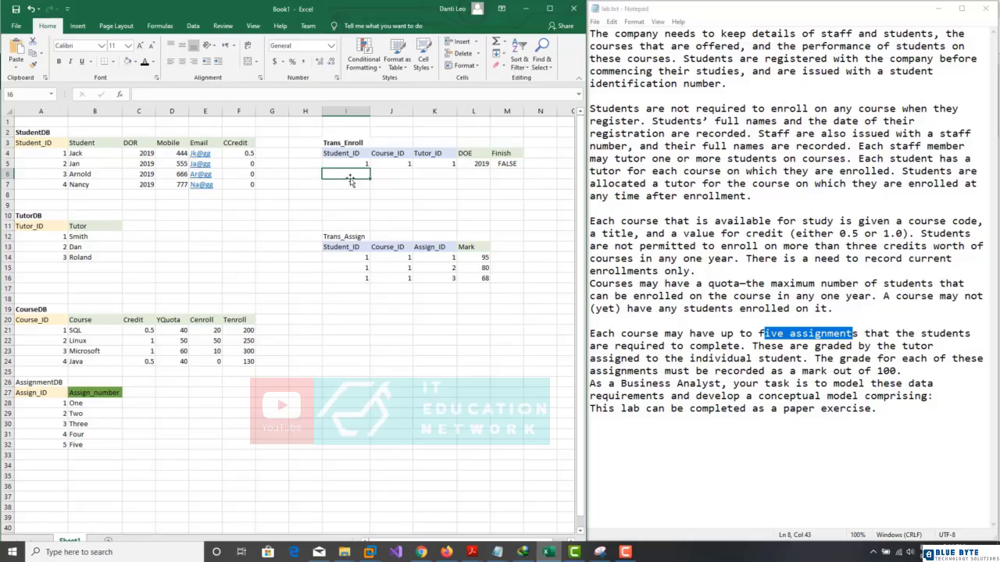
Step: Complete row 6 with course 3, tutor 3, DOE 2020 and Finish FALSE
key("Tab")
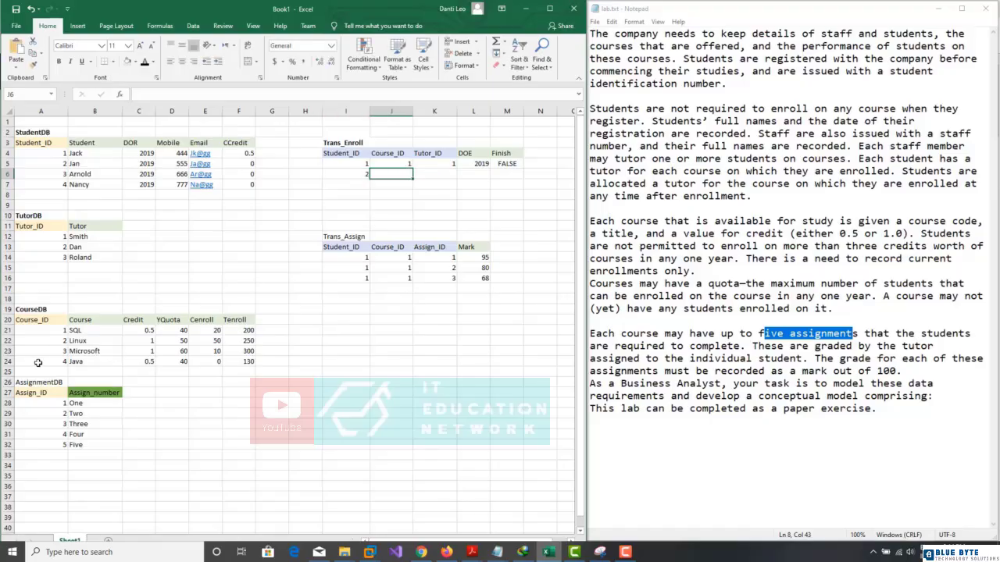
type("3")
key("Tab")
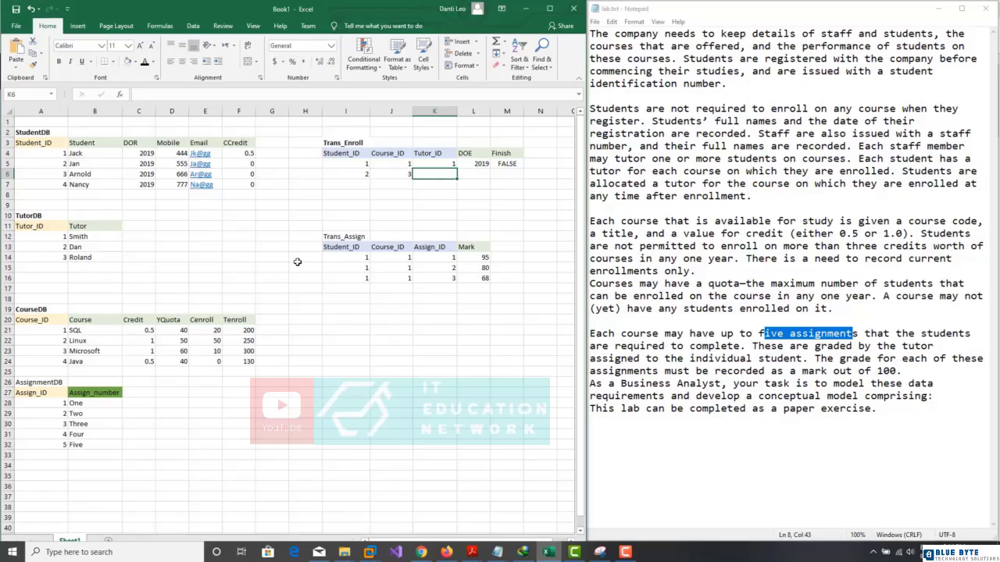
type("3")
key("Tab")
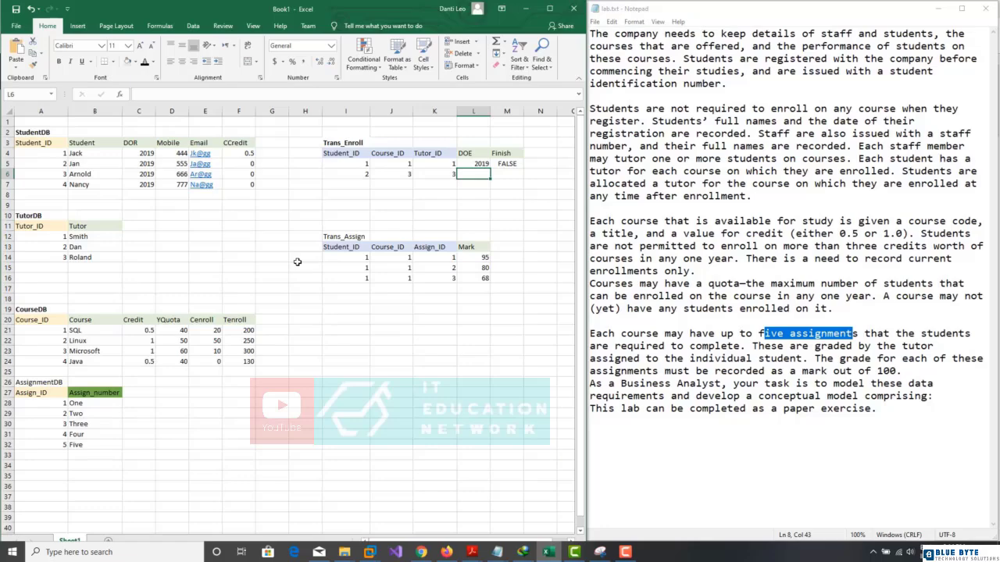
type("20")
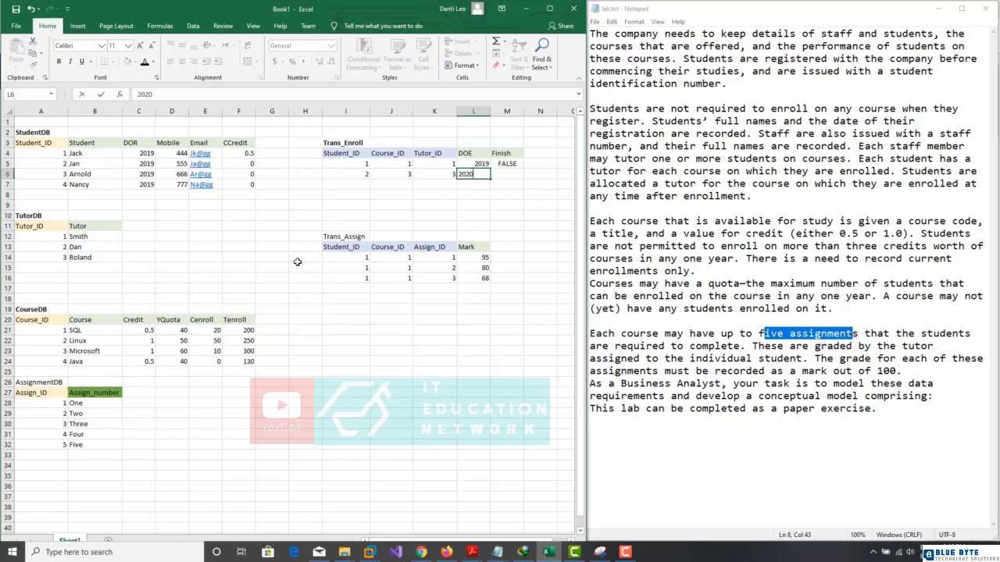
type("20")
key("Tab")
type("Fa")
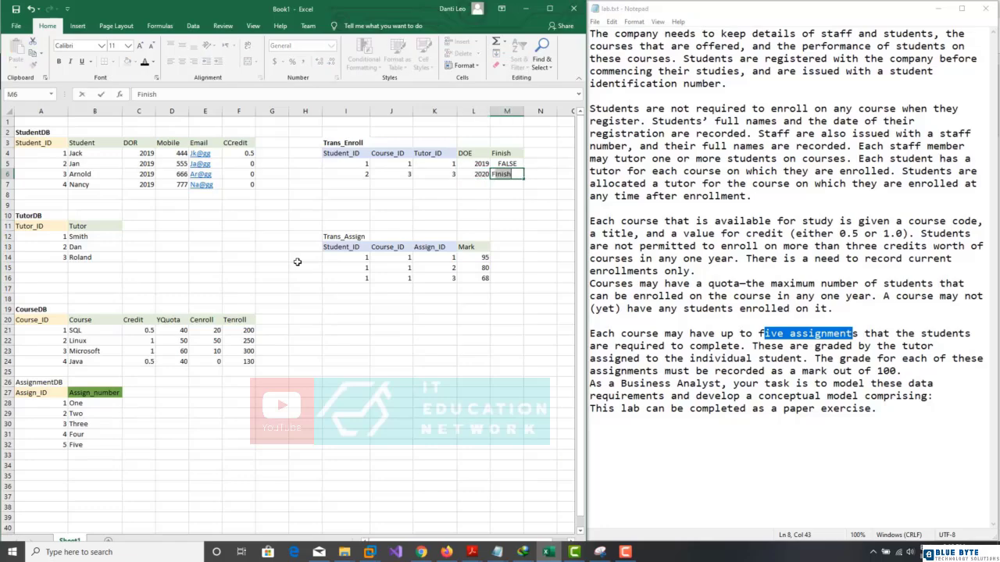
type("lse")
key("Return")
Step: Begin the first new Trans_Assign row in I17 with student 2
key("Left")
key("Left")
key("Left")
key("Left")
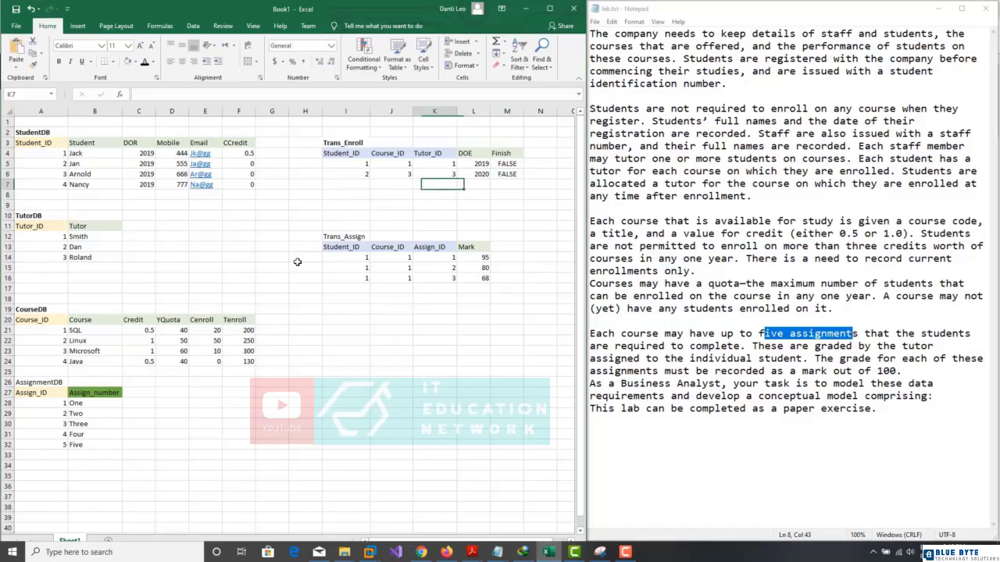
key("Down")
key("Down")
key("Down")
key("Down")
key("Down")
key("Down")
key("Down")
key("Down")
key("Down")
key("Down")
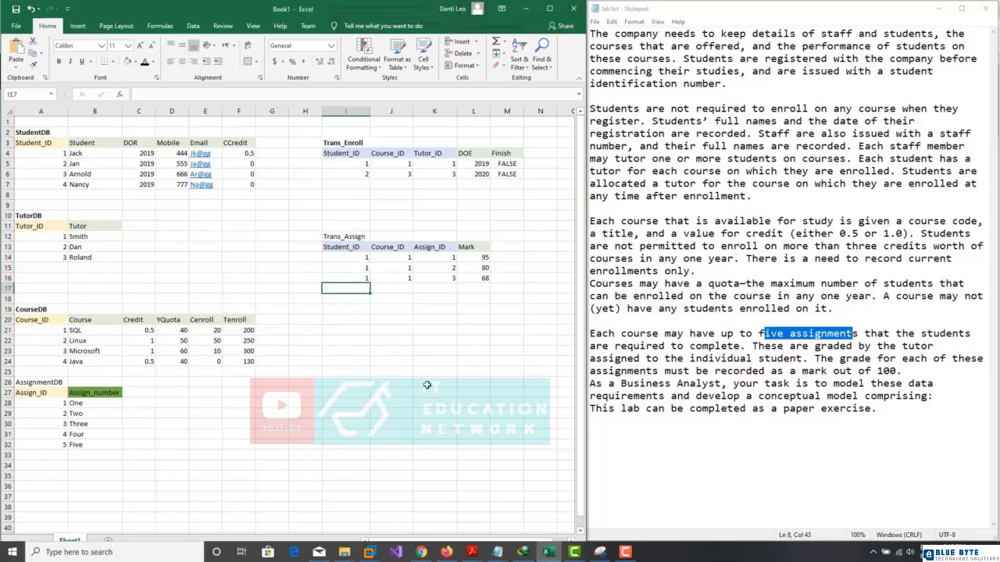
type("2")
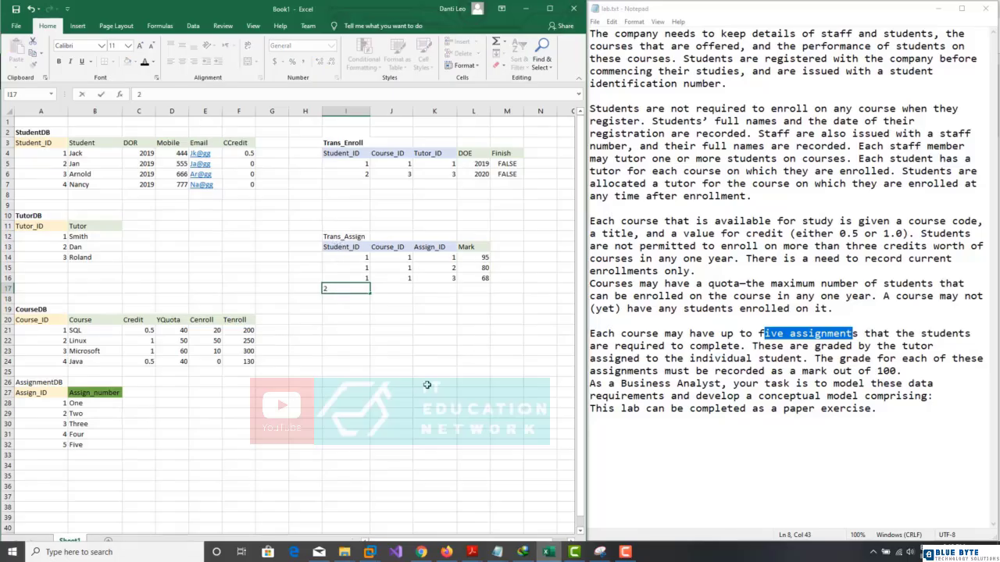
Step: Fill Student_ID 2 and Course_ID 3 into both new Trans_Assign rows
key("Return")
type("2")
key("Tab")
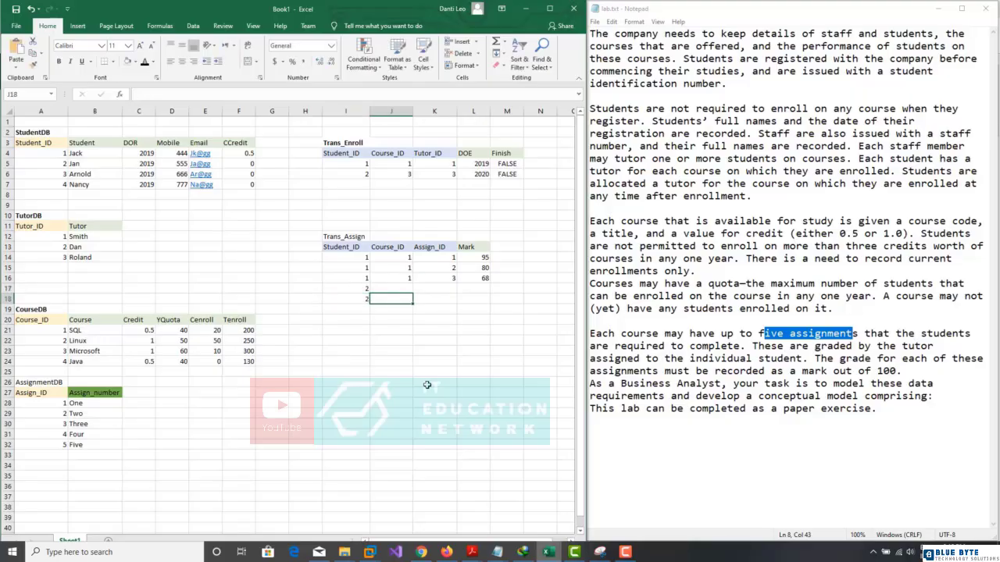
key("Up")
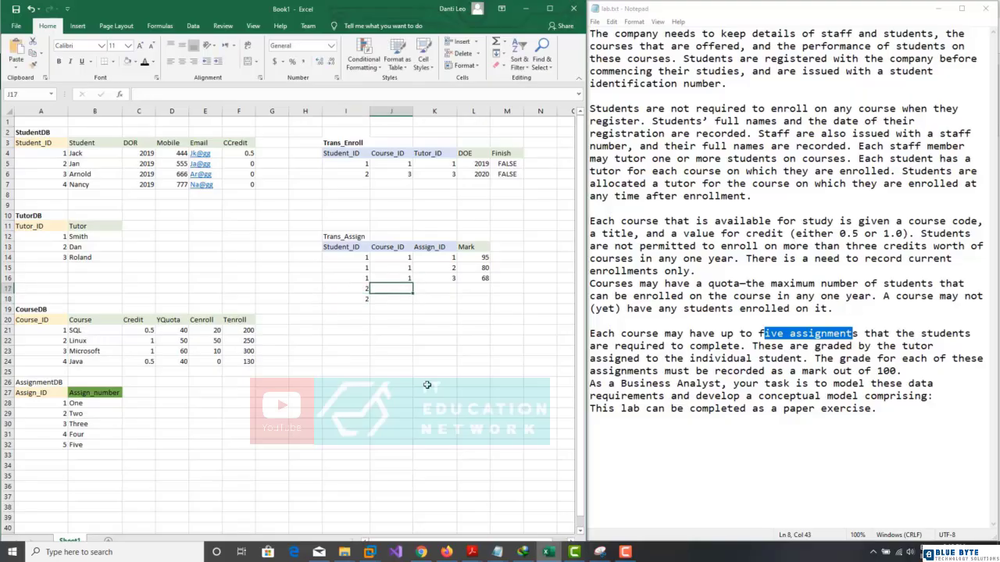
type("3")
key("Return")
type("3")
key("Tab")
Step: Enter Assign_IDs 1 and 2, each with a mark of 75
key("Up")
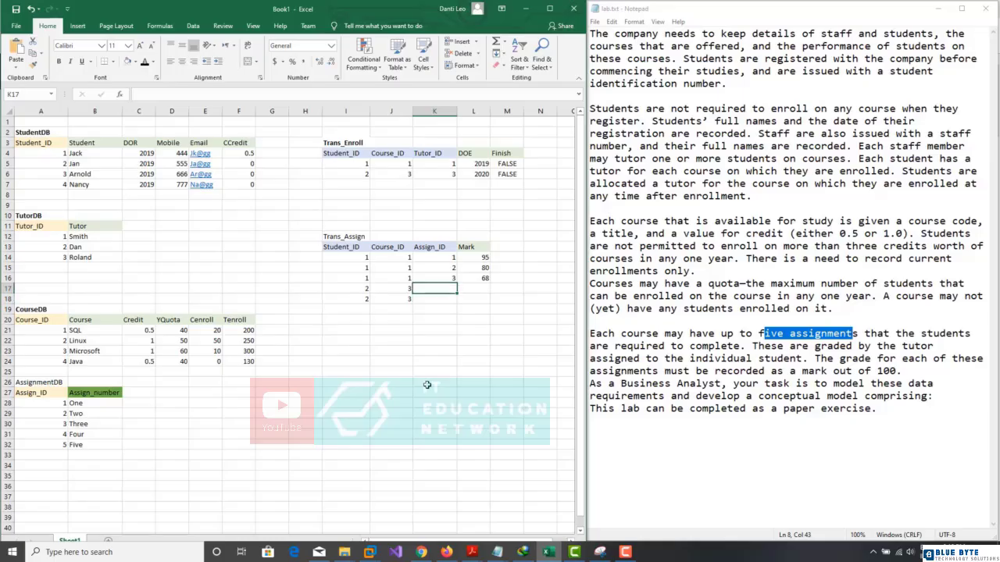
type("1")
key("Return")
type("2")
key("Tab")
key("Up")
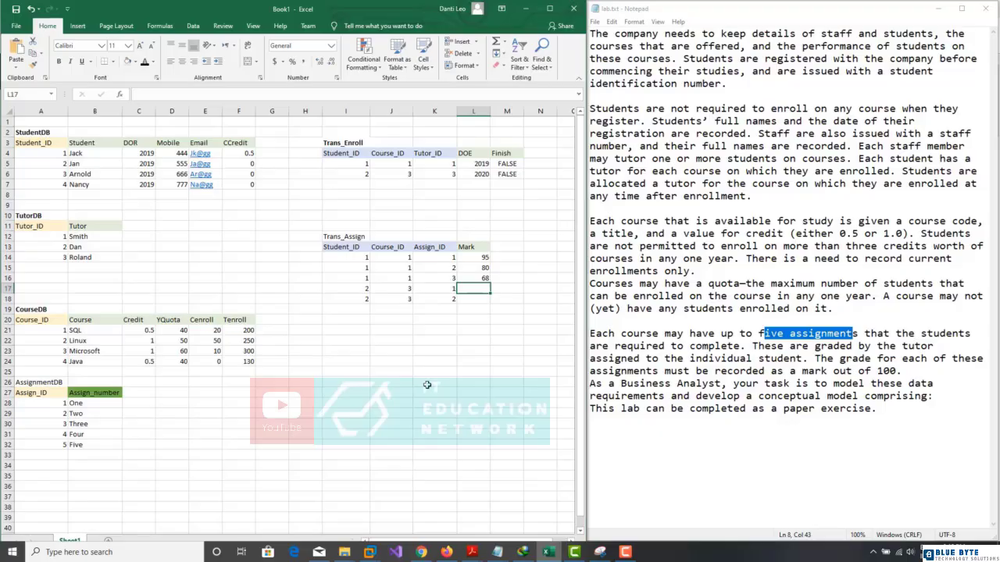
type("75")
key("Return")
type("75")
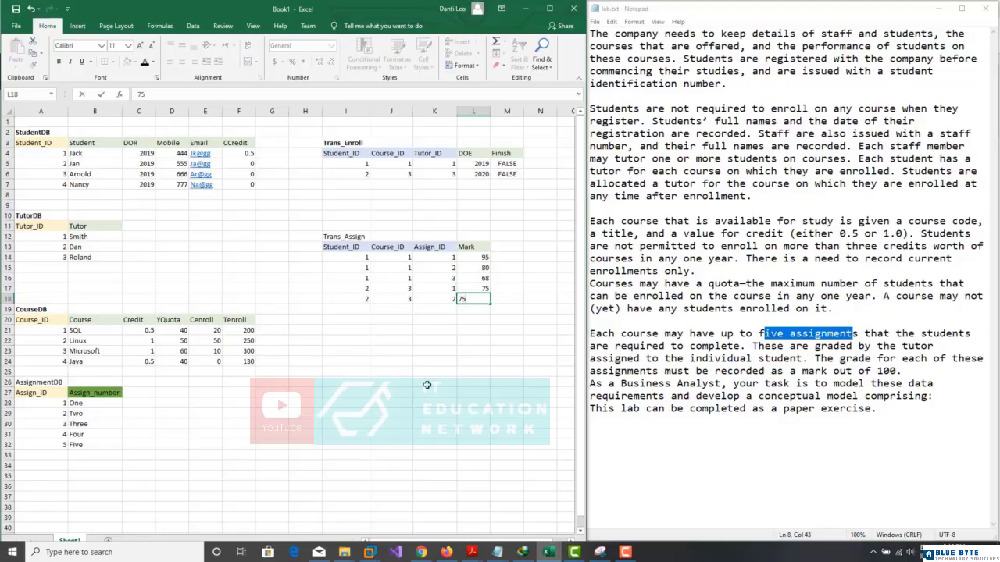
key("Return")
key("alt+Tab")
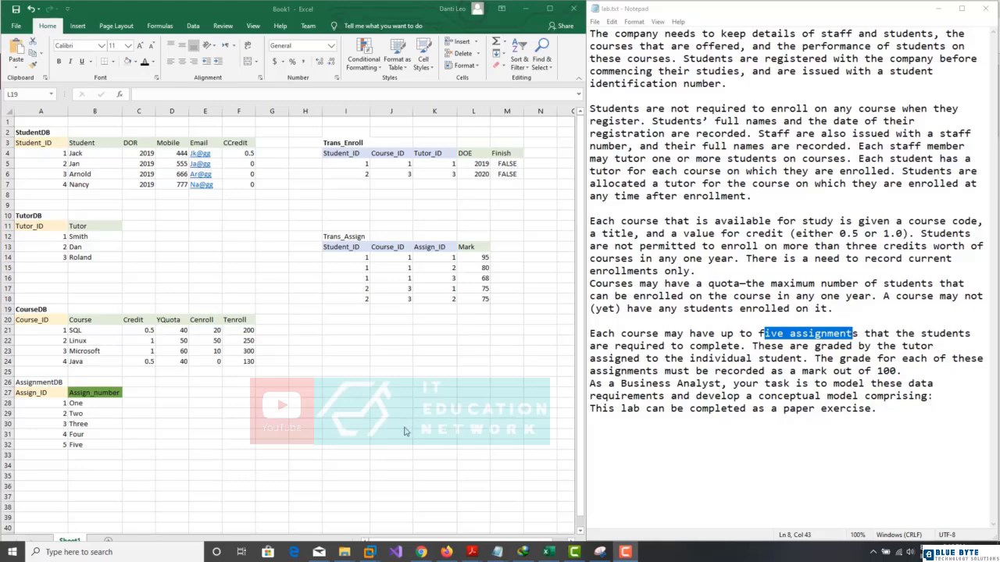
left_click(197, 388)
Step: Clear the CourseDB Cenroll and Tenroll columns and reset their values to 0
left_click_drag(209, 331, 213, 366)
key("Delete")
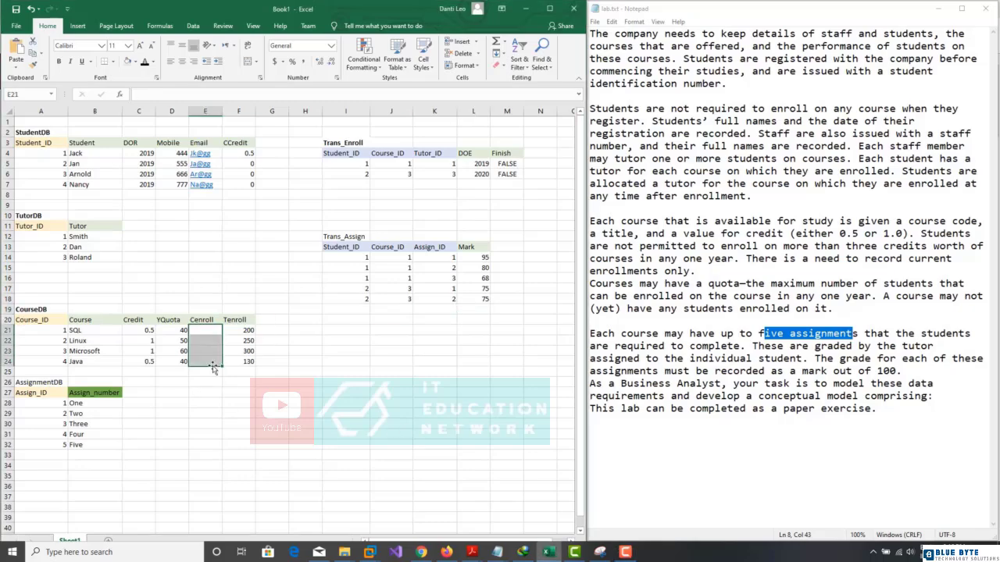
left_click_drag(237, 331, 236, 356)
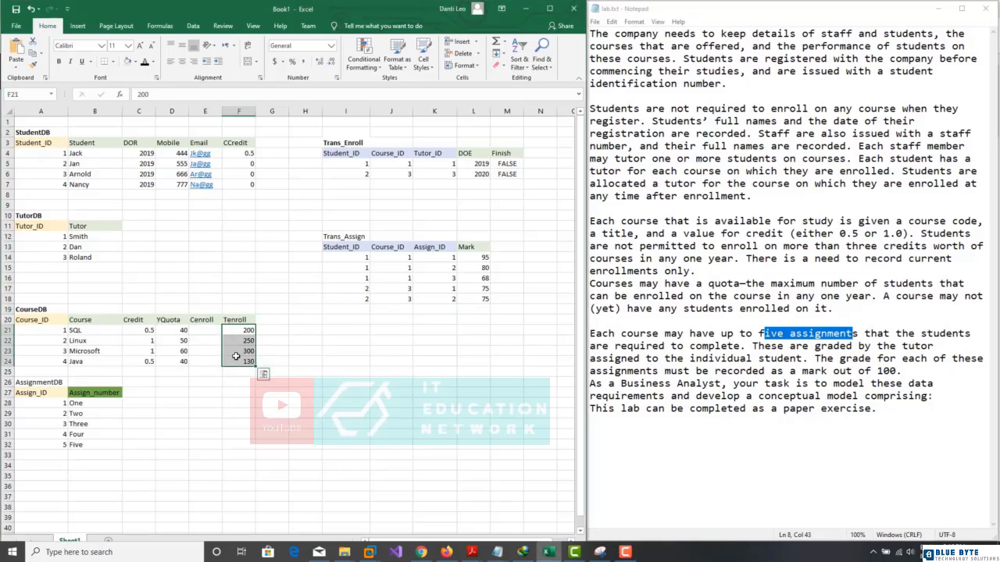
key("Delete")
left_click(210, 329)
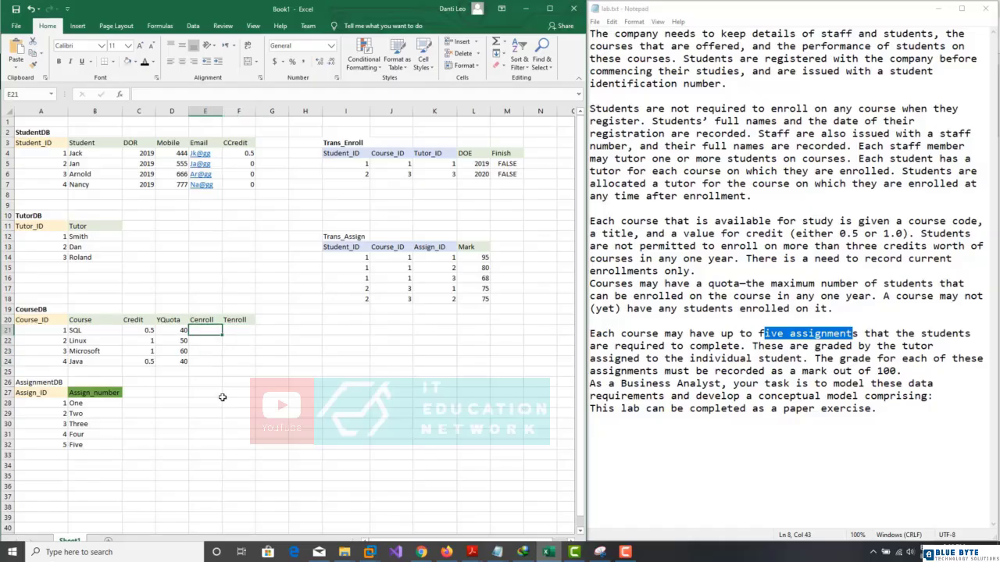
type("0")
key("Return")
type("0")
key("Down")
type("0")
key("Down")
type("0")
key("Right")
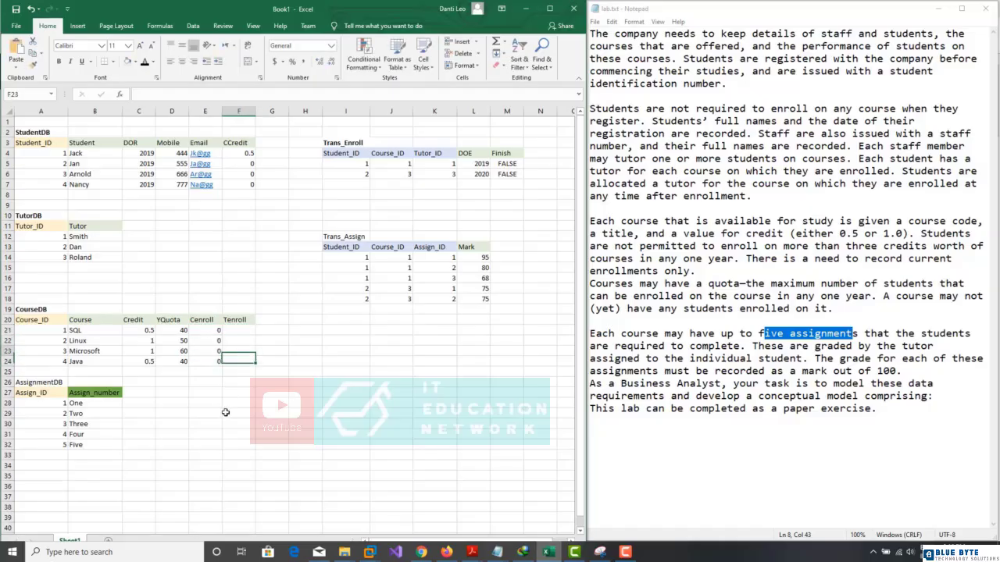
key("Up")
type("0")
key("Left")
key("Up")
key("Up")
key("Up")
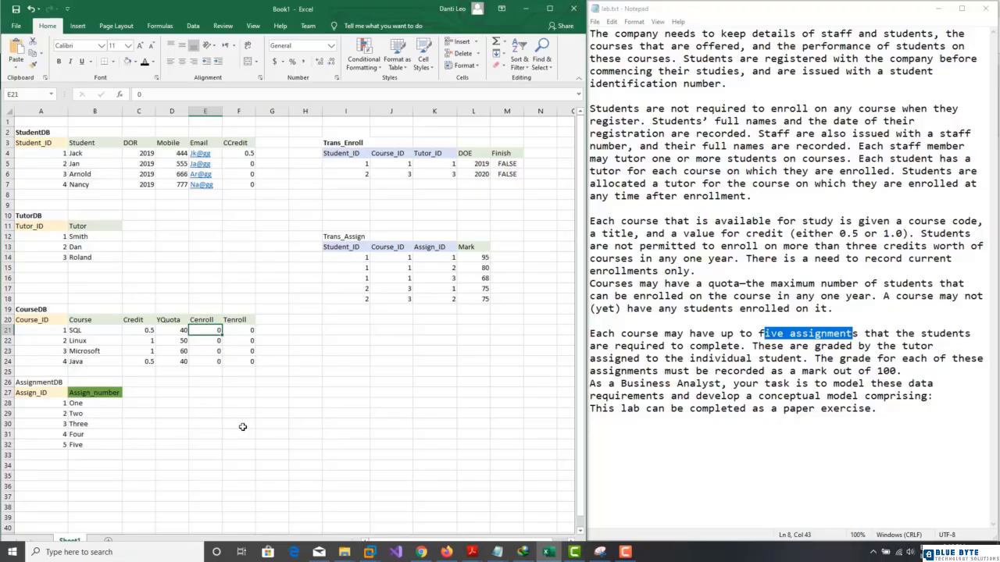
Step: Set Cenroll and Tenroll to 1 for SQL and Microsoft in E21:F23
type("1")
key("Tab")
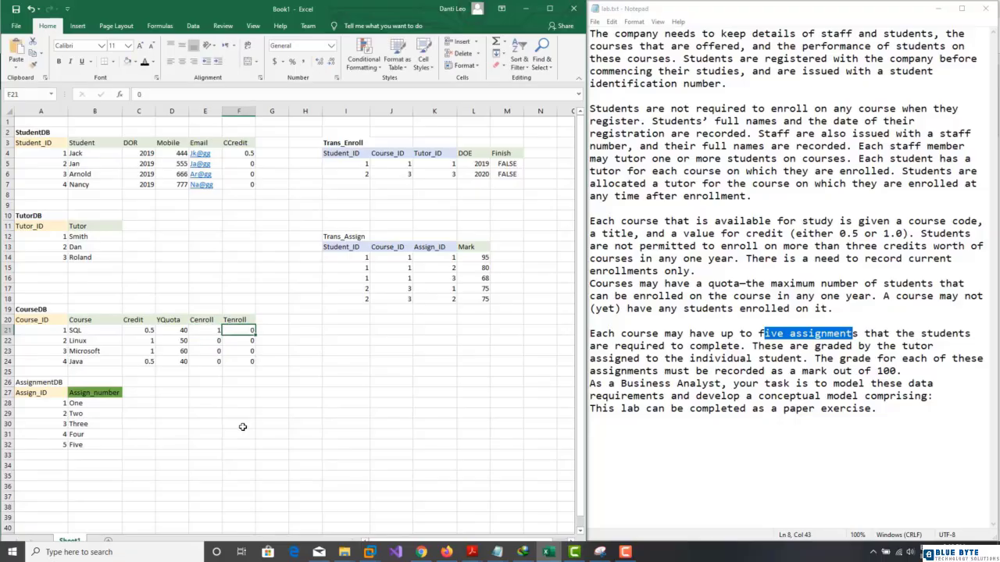
type("1")
key("Down")
key("Down")
key("Left")
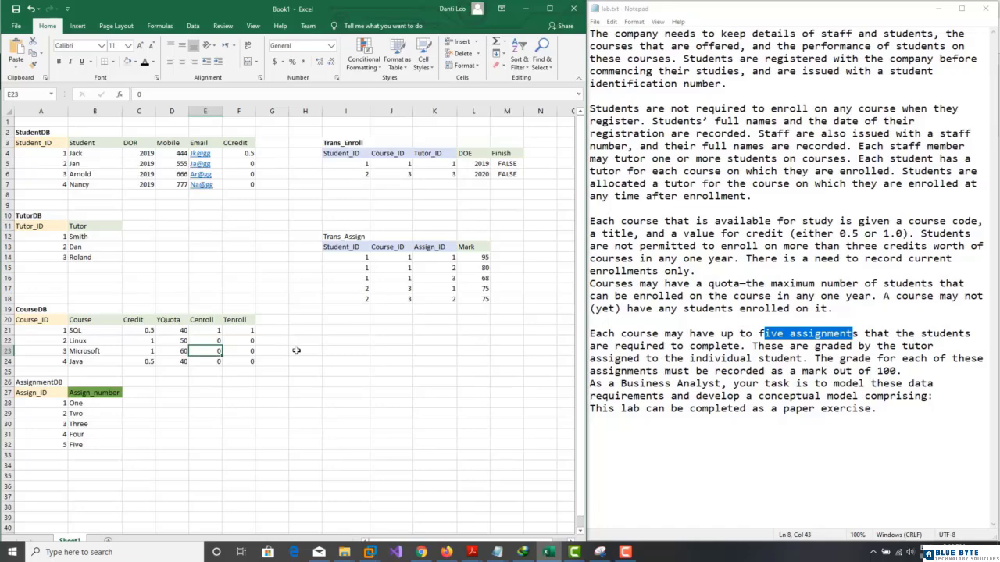
type("1")
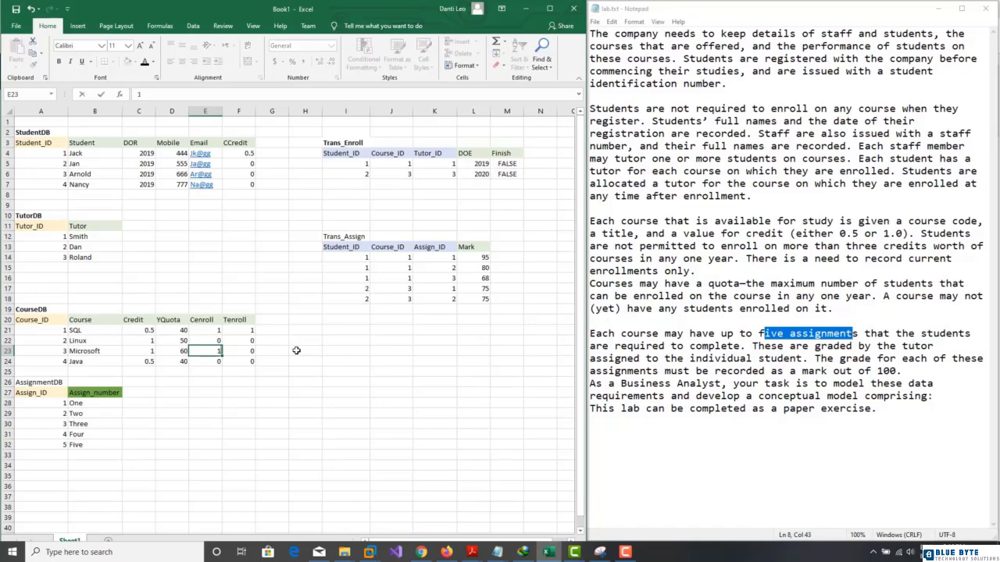
key("Tab")
key("Up")
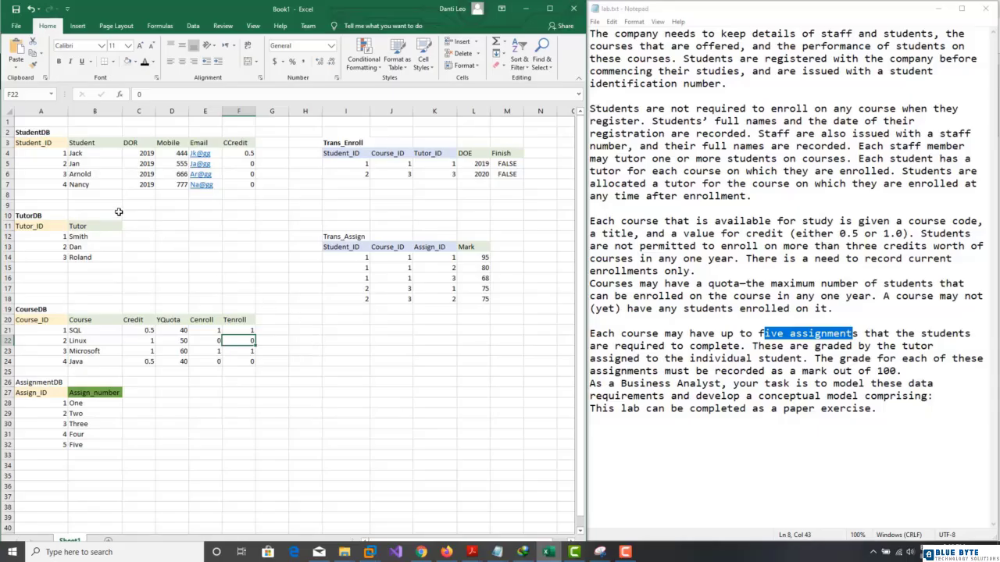
left_click(346, 184)
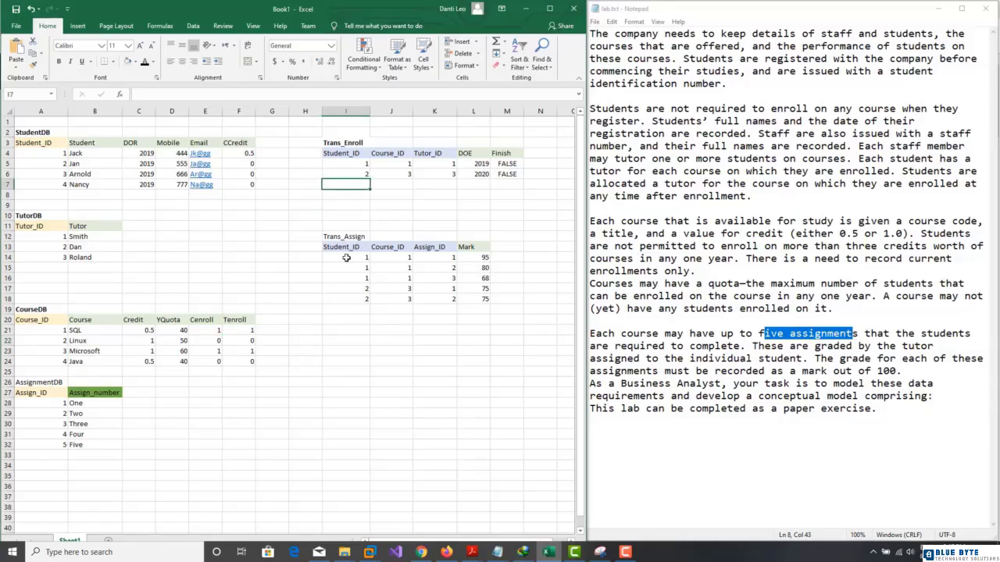
Step: Start the new enrolment with student 4 and set Jan's CCredit in F5 to 1
type("4")
key("Tab")
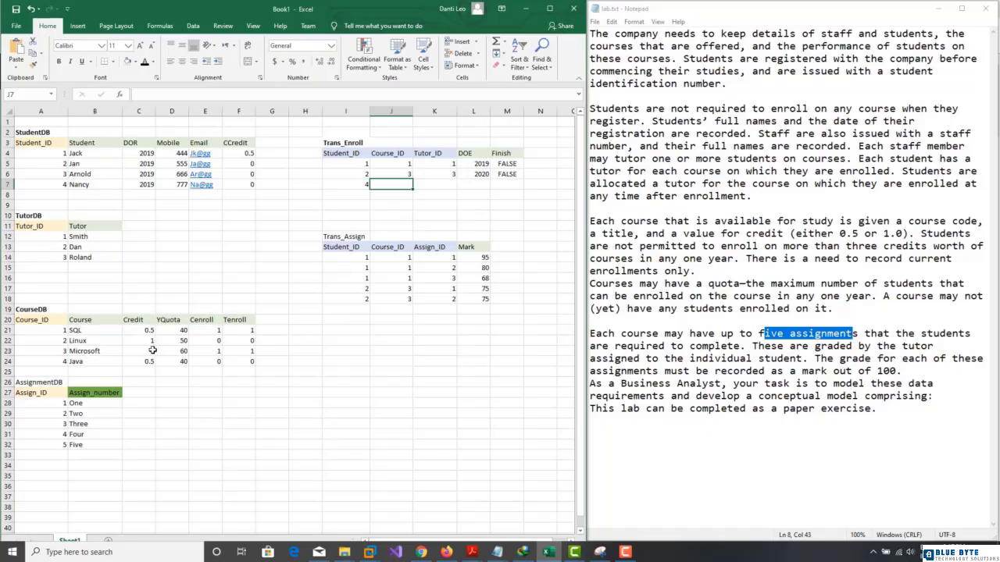
left_click(244, 164)
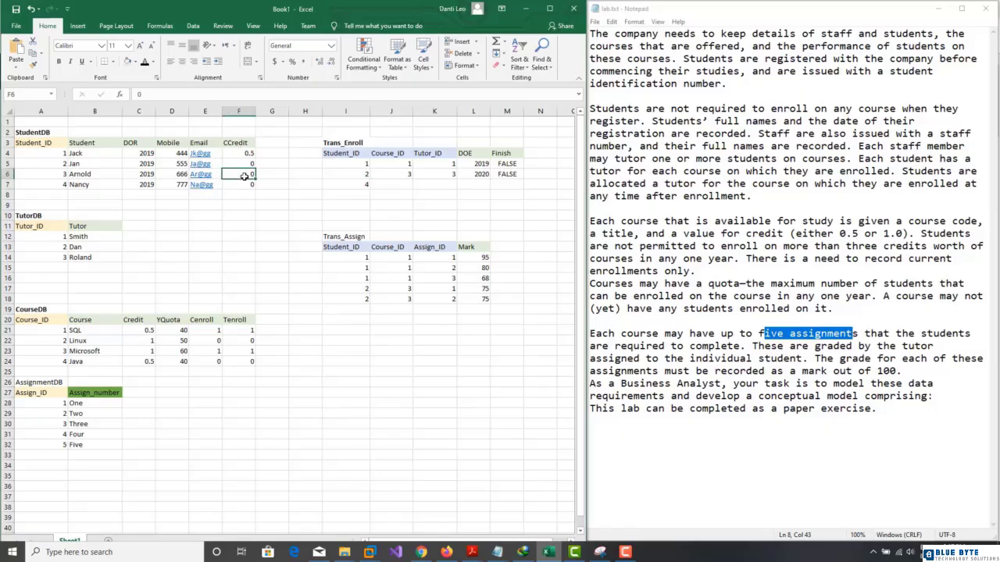
type("1")
Step: Complete the enrolment with course 1, tutor 1, DOE 2020 and Finish TRUE
left_click(383, 180)
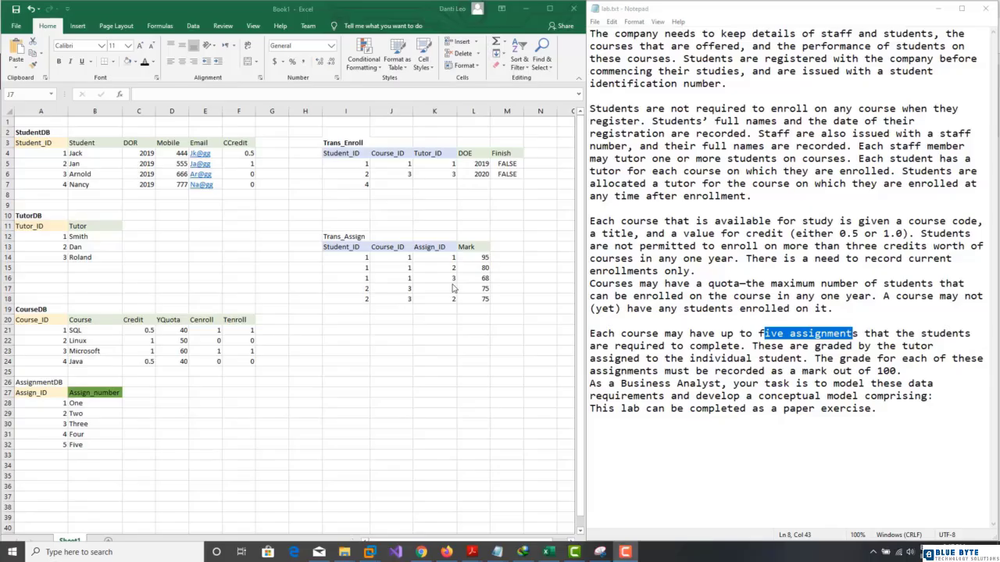
left_click(392, 184)
type("1")
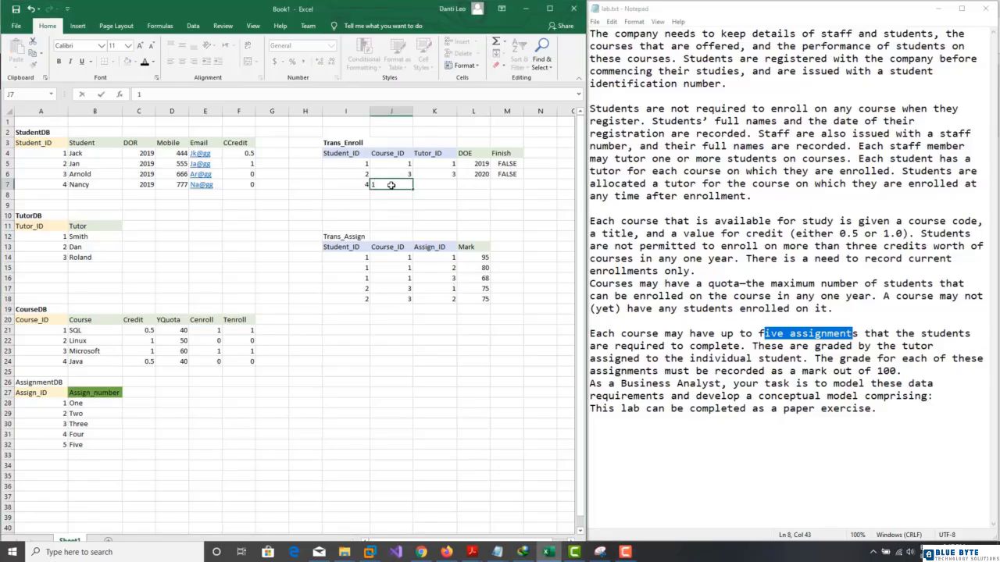
key("Tab")
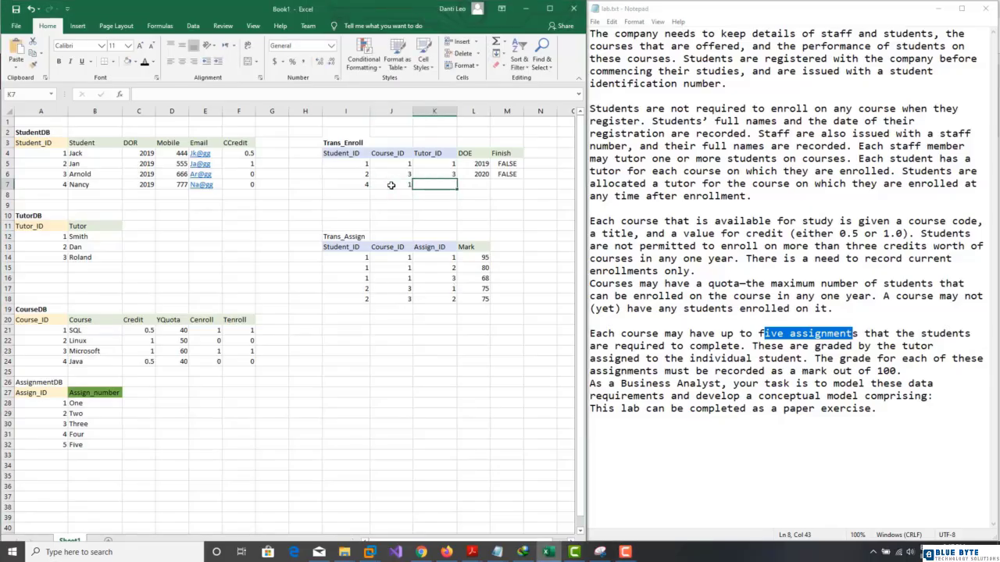
type("1")
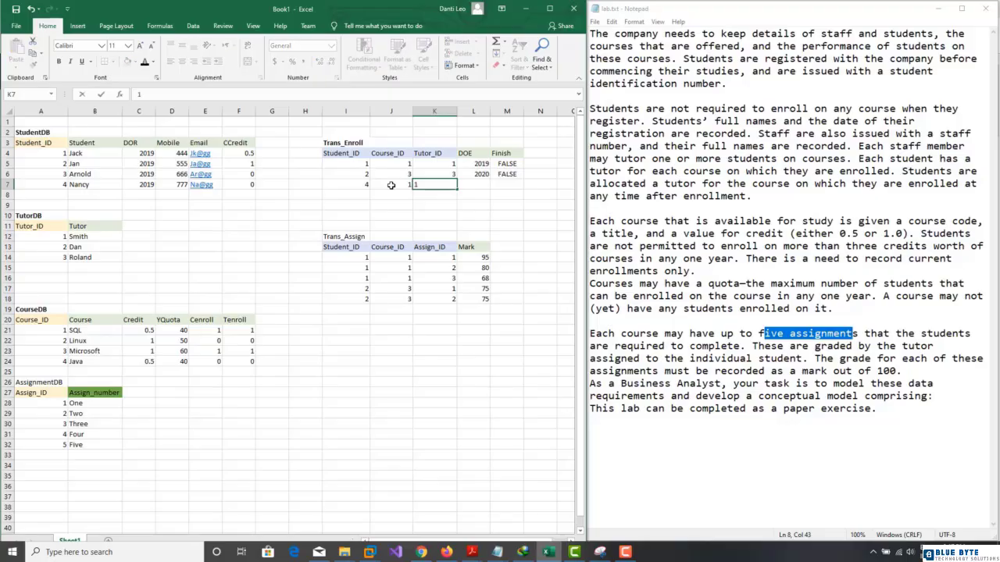
key("Tab")
type("2020")
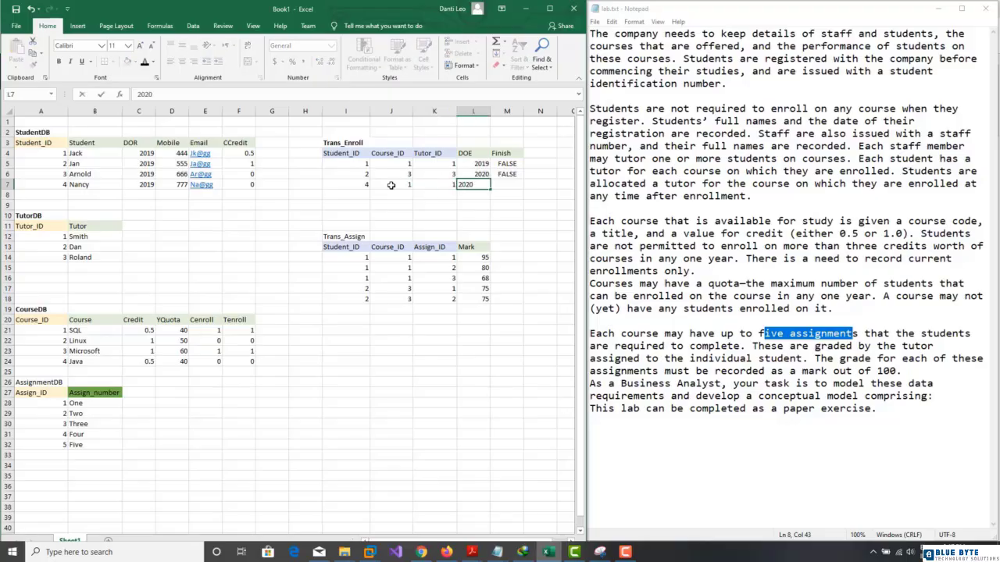
key("Tab")
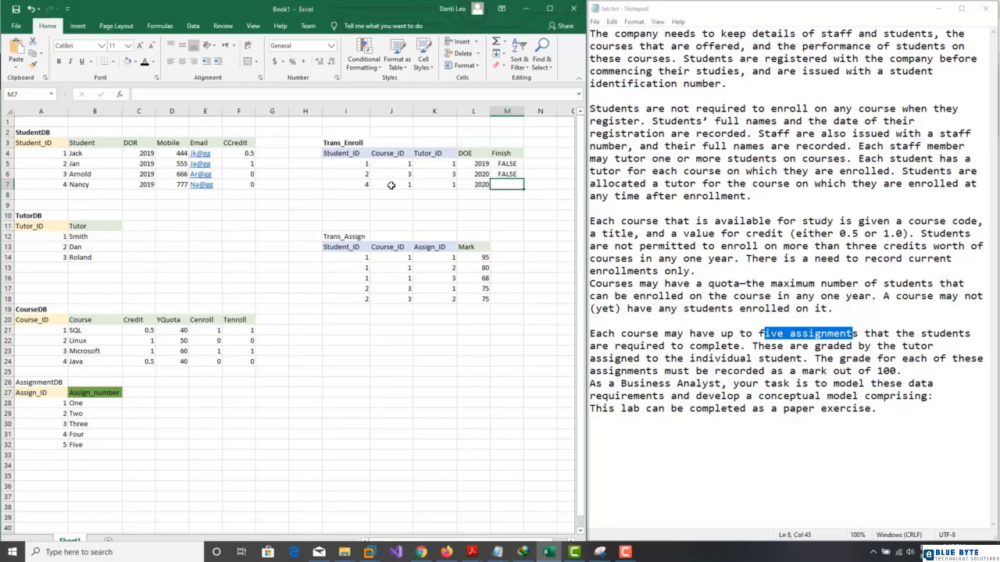
type("TRUE")
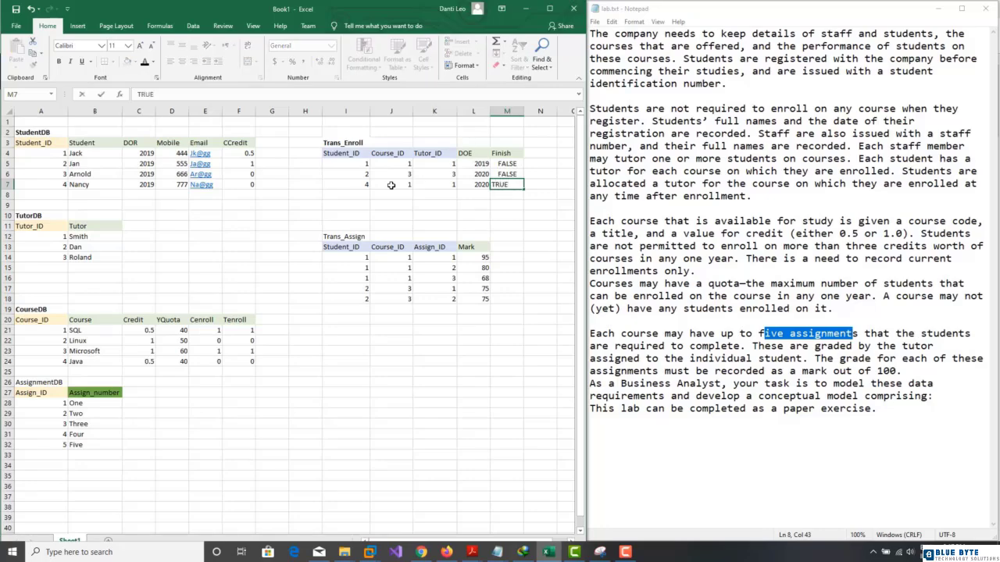
key("Return")
key("Left")
key("Left")
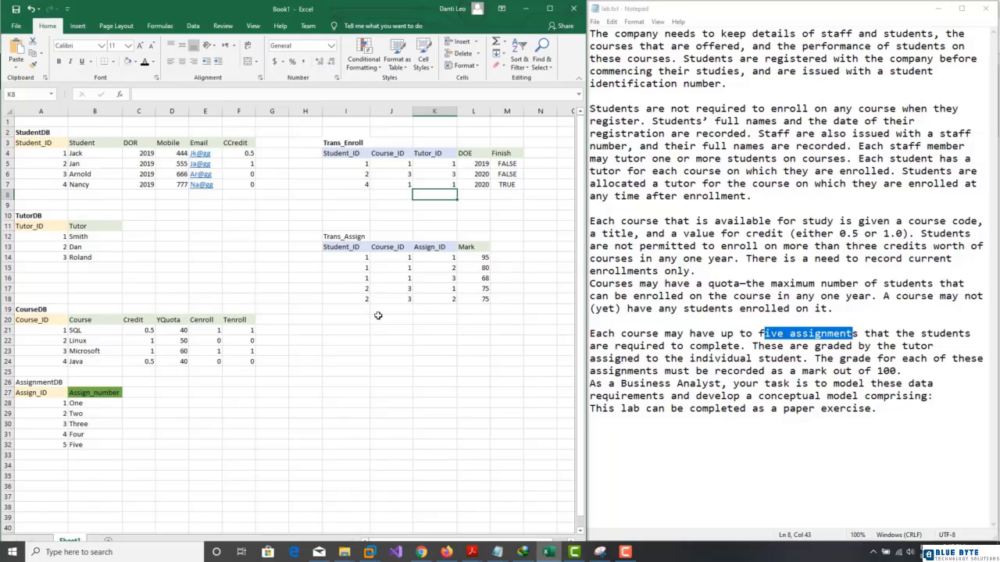
Step: Start row 19 with student 4 and course 1, and enter Assign_IDs 1, 2, 3
left_click(349, 311)
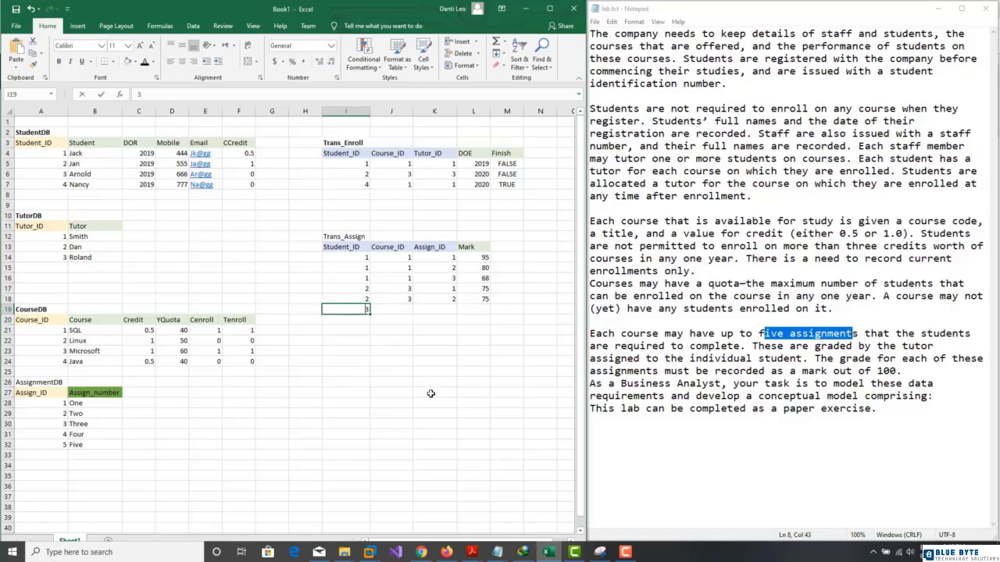
type("4")
key("Tab")
type("1")
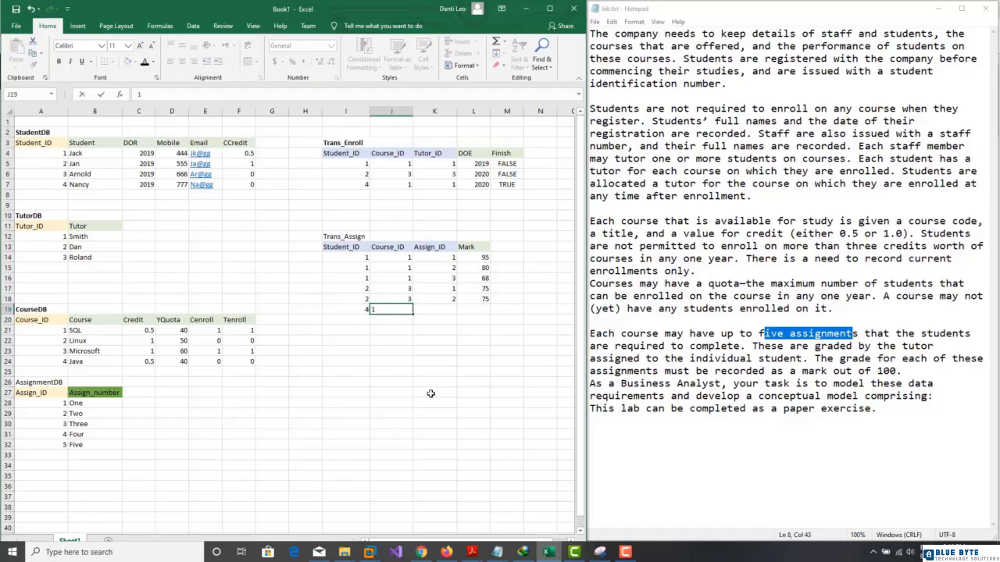
key("Right")
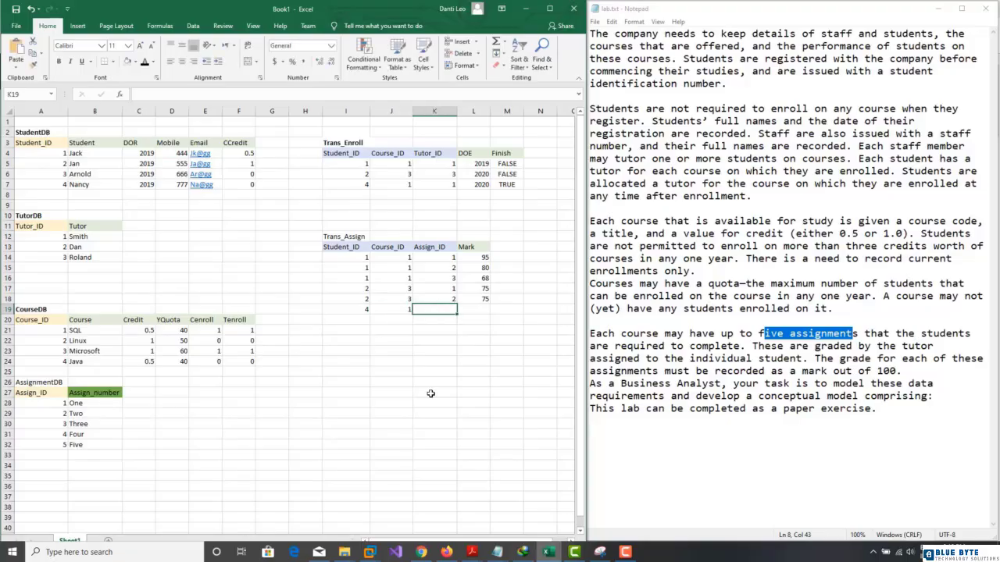
type("1")
key("Down")
type("2")
key("Down")
type("3")
key("Left")
key("Left")
key("Up")
Step: Fill student 4 and course 1 into the remaining two new rows
type("4")
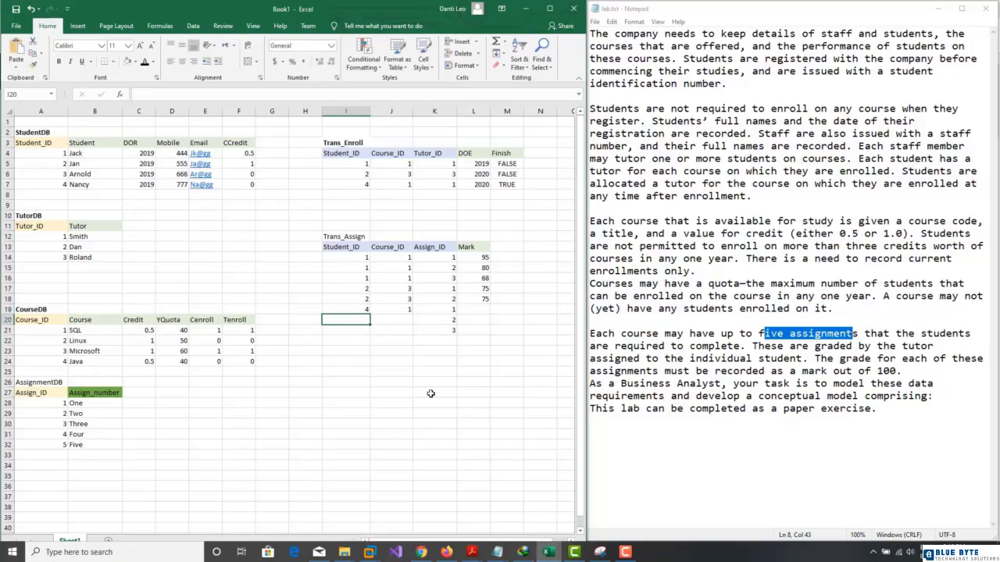
key("Return")
type("4")
key("Right")
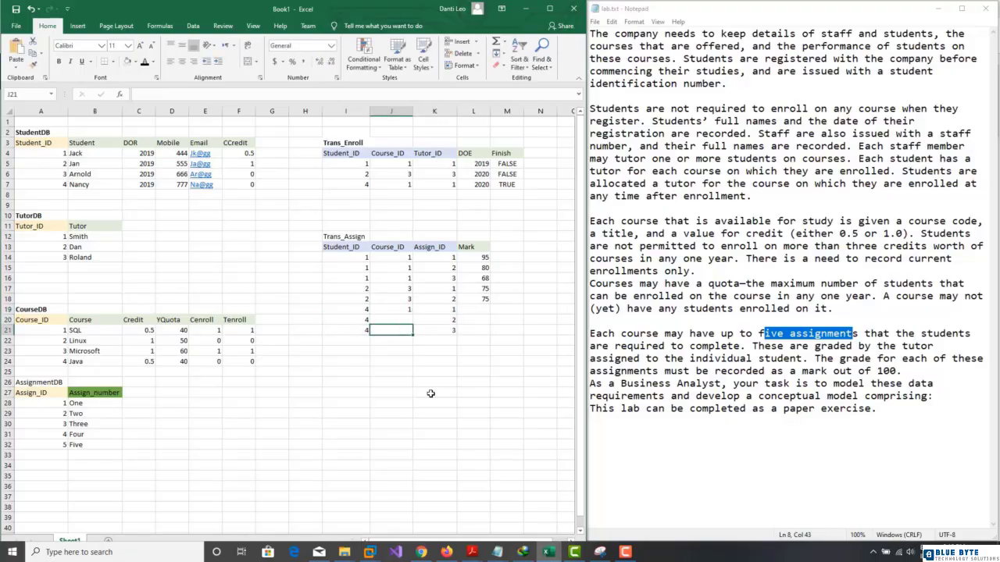
key("Up")
type("1")
key("Down")
type("1")
key("Right")
key("Right")
key("Right")
key("Left")
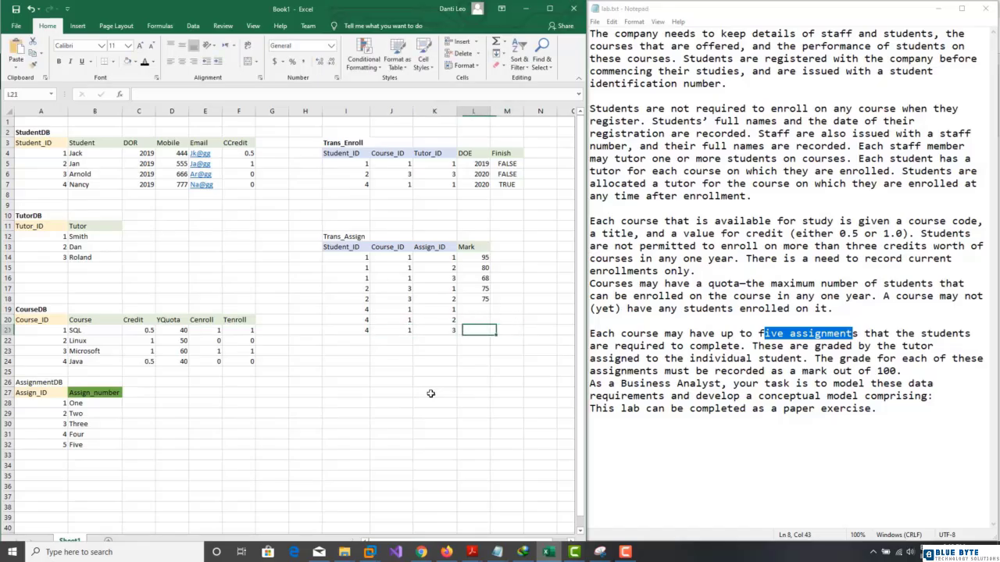
key("Up")
key("Up")
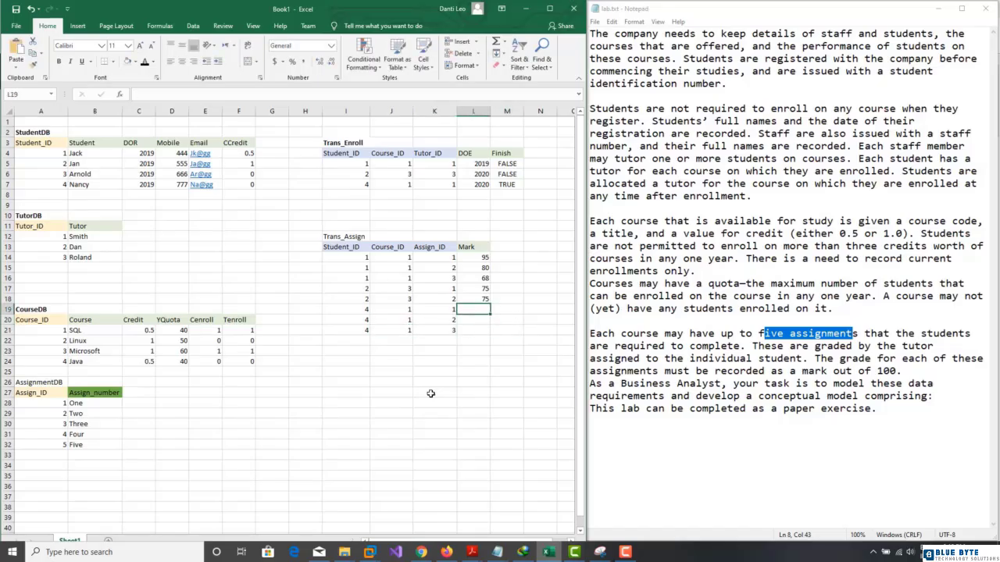
Step: Give all three new assignments a mark of 90 in L19:L21
type("90")
key("Return")
type("90")
key("Return")
type("90")
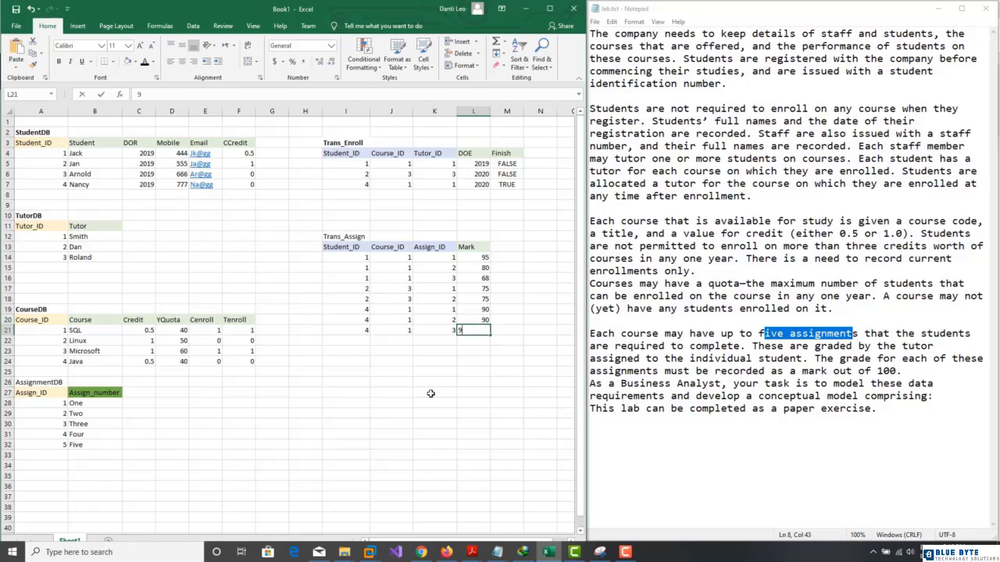
key("Return")
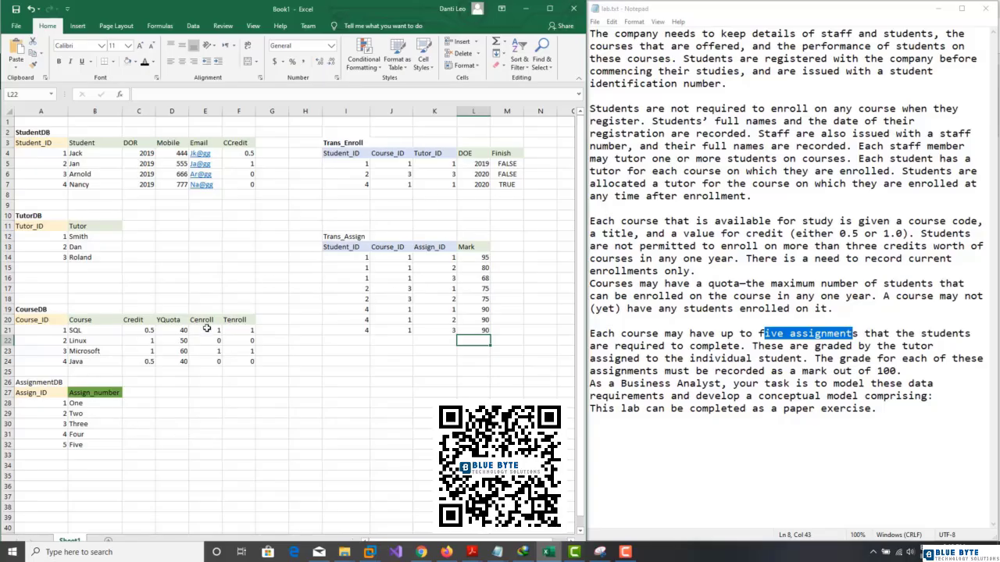
Step: Change F21 to 2 so SQL's Tenroll reads 2
left_click(234, 331)
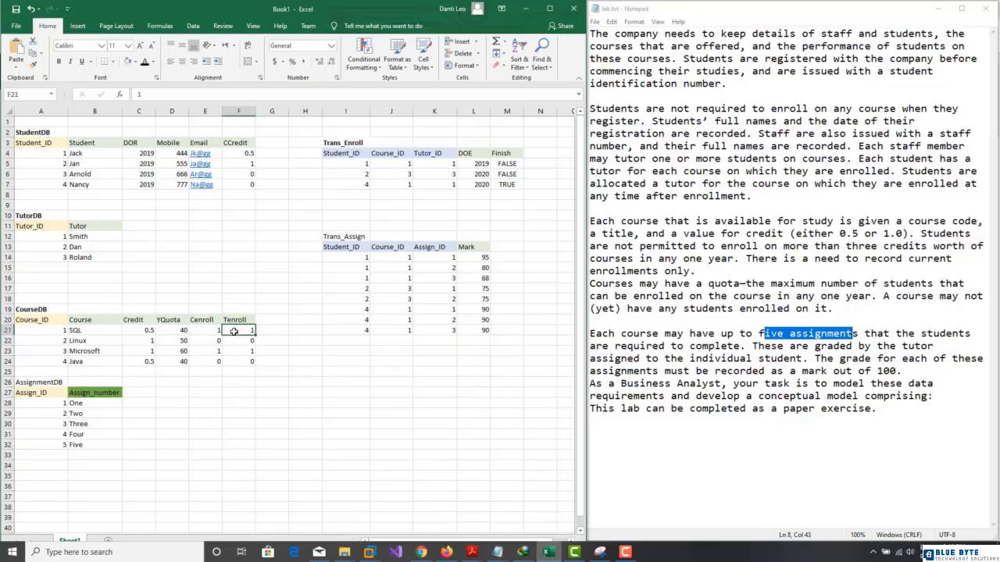
type("2")
left_click(225, 405)
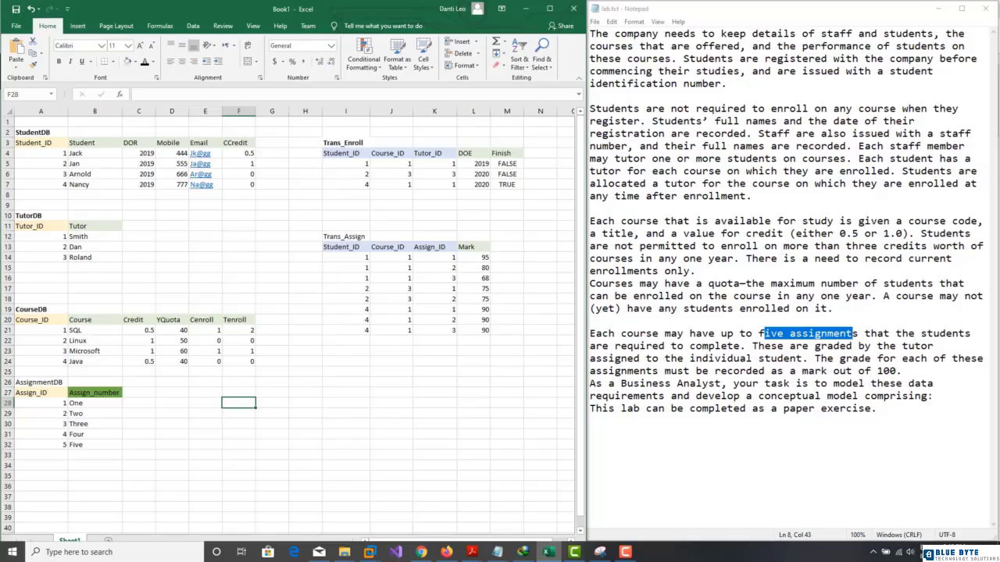
left_click(414, 341)
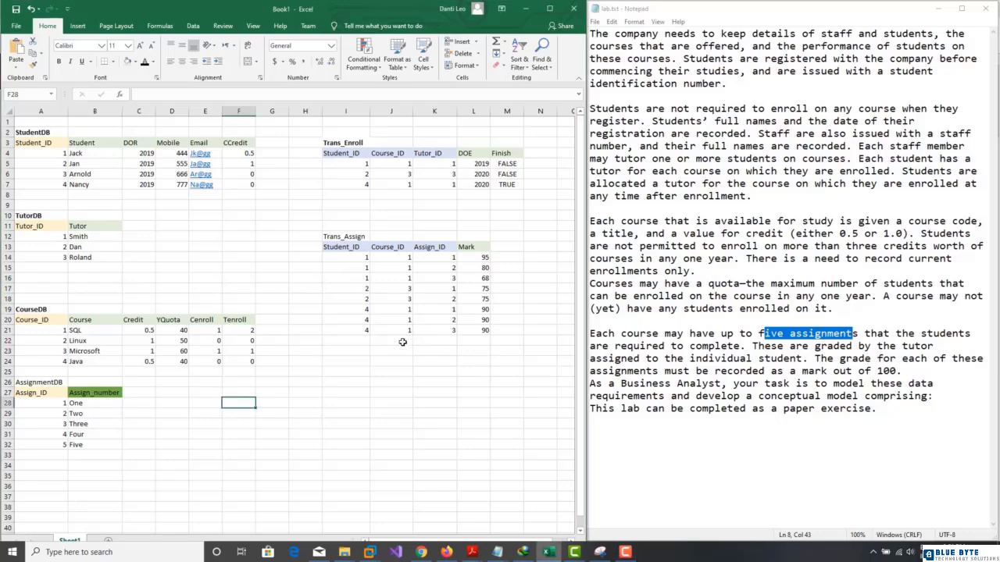